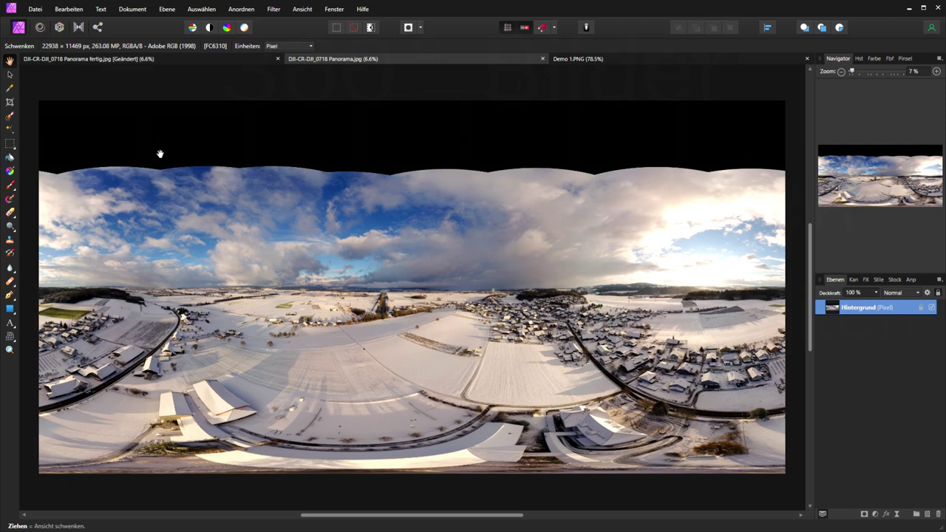
Step: Show the panorama as an equirectangular 360° projection and look down at the snowy farm buildings
left_click(183, 57)
left_click_drag(439, 414, 412, 357)
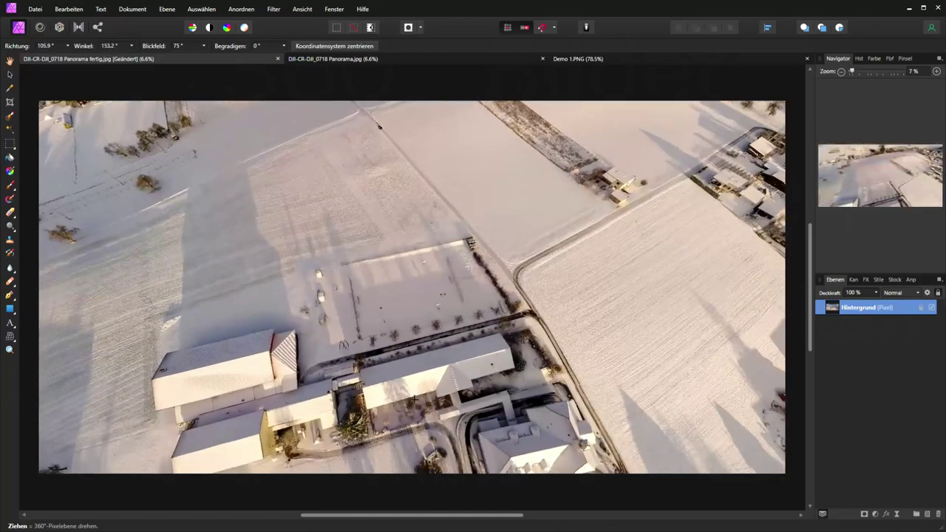
left_click_drag(414, 399, 340, 398)
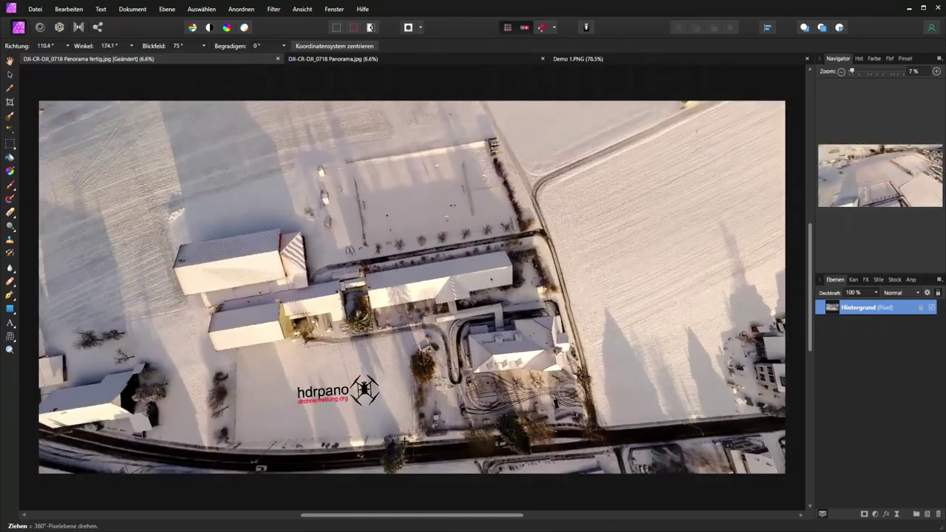
mouse_move(690, 307)
left_mouse_down()
mouse_move(744, 228)
mouse_move(477, 214)
left_mouse_up()
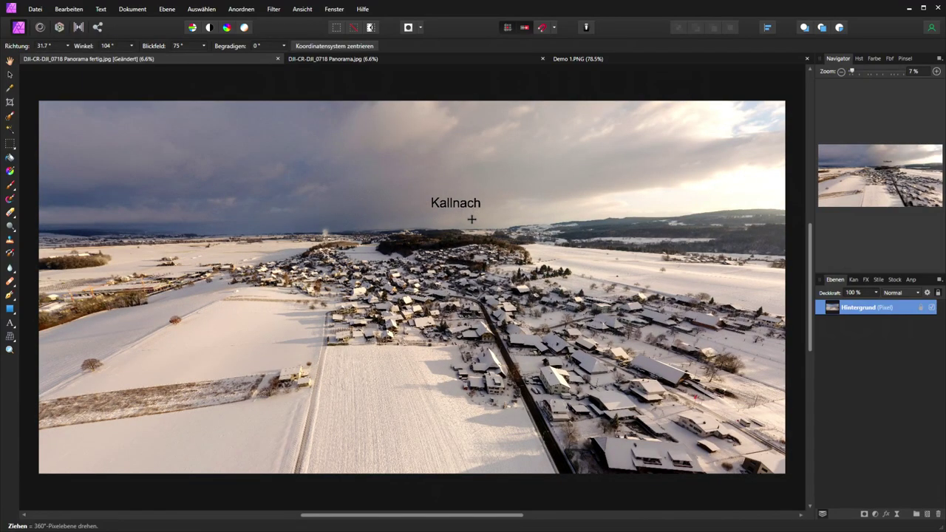
mouse_move(327, 362)
left_mouse_down()
mouse_move(89, 362)
mouse_move(296, 348)
left_mouse_up()
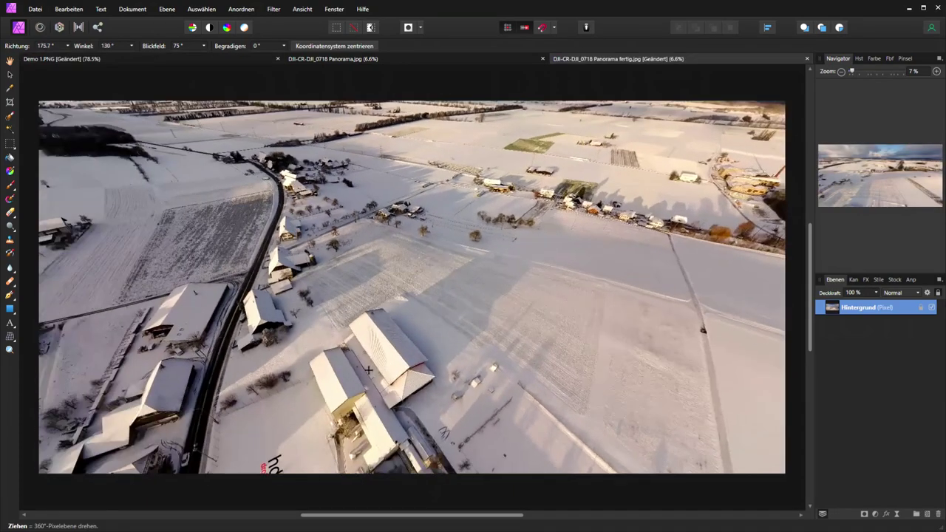
Step: Pan the 360° view across the snowy fields, sky, village, road and forest
left_click_drag(368, 369, 477, 364)
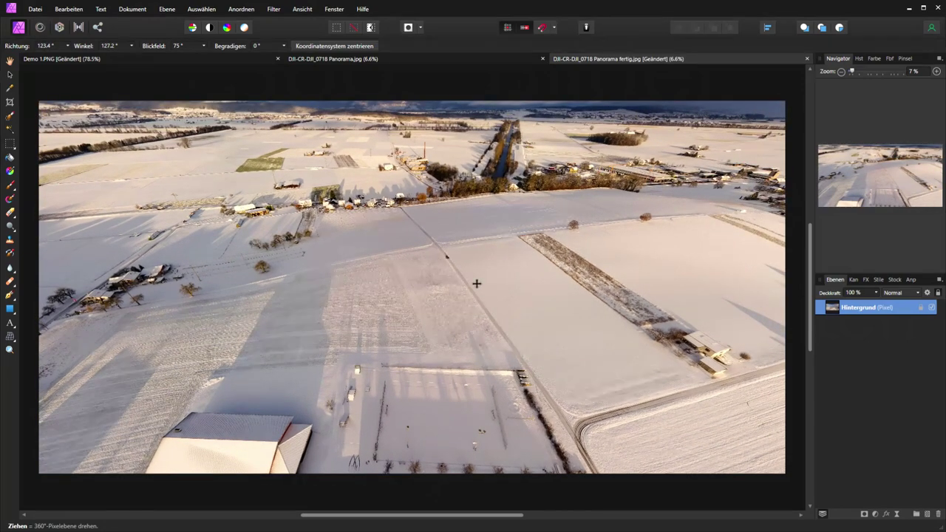
mouse_move(471, 274)
left_mouse_down()
mouse_move(491, 234)
mouse_move(442, 223)
left_mouse_up()
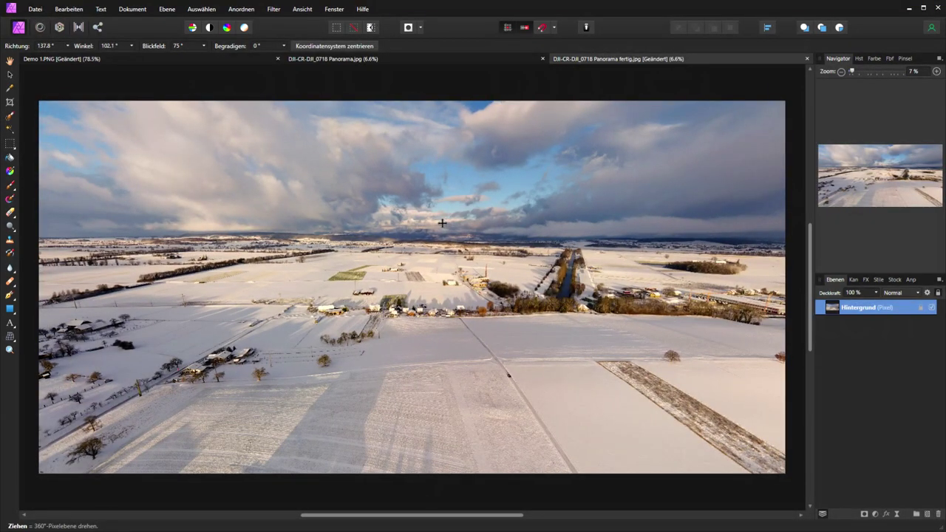
mouse_move(316, 287)
left_mouse_down()
mouse_move(595, 283)
mouse_move(459, 290)
mouse_move(368, 274)
left_mouse_up()
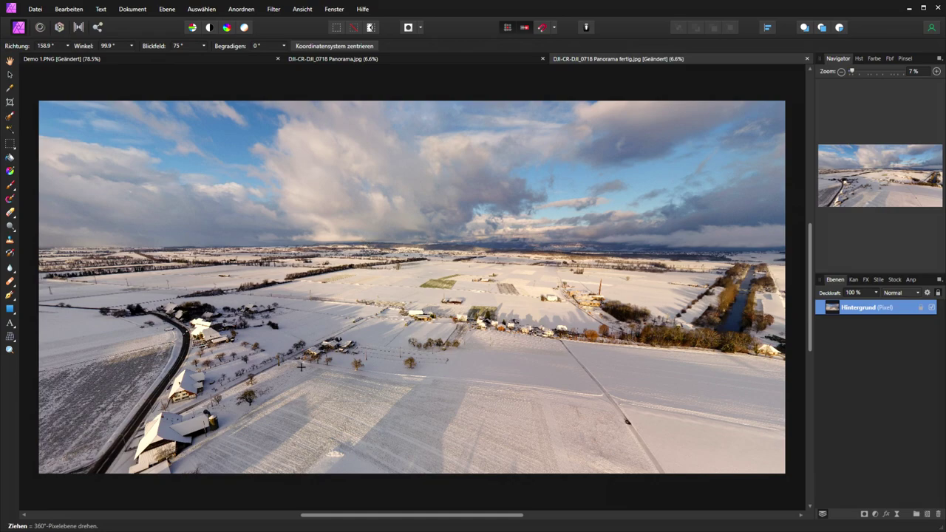
mouse_move(441, 285)
left_mouse_down()
mouse_move(326, 283)
mouse_move(456, 321)
left_mouse_up()
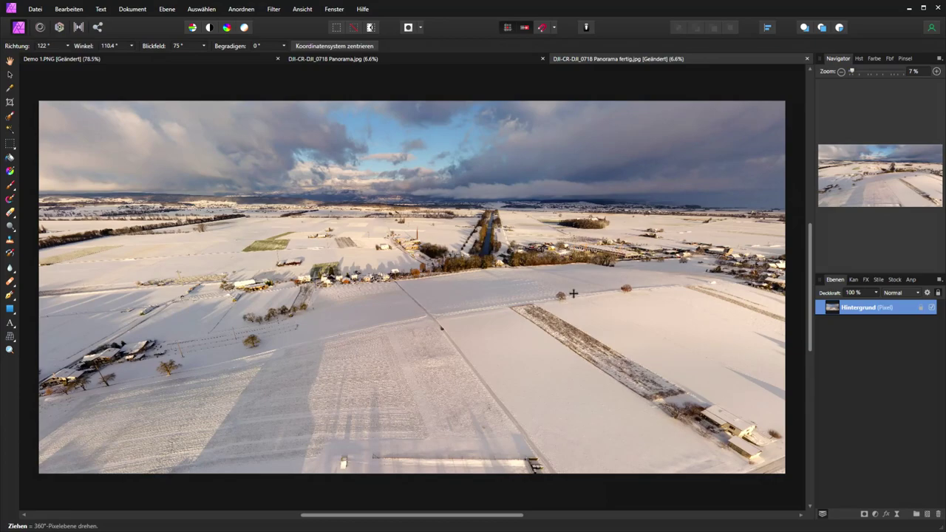
left_click_drag(573, 294, 416, 264)
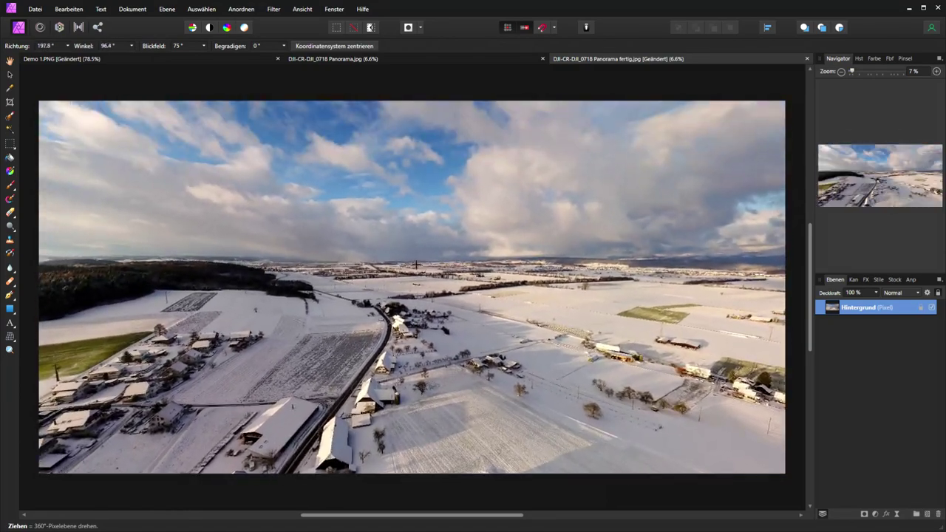
mouse_move(566, 289)
left_mouse_down()
mouse_move(407, 289)
mouse_move(541, 347)
mouse_move(625, 293)
mouse_move(481, 372)
left_mouse_up()
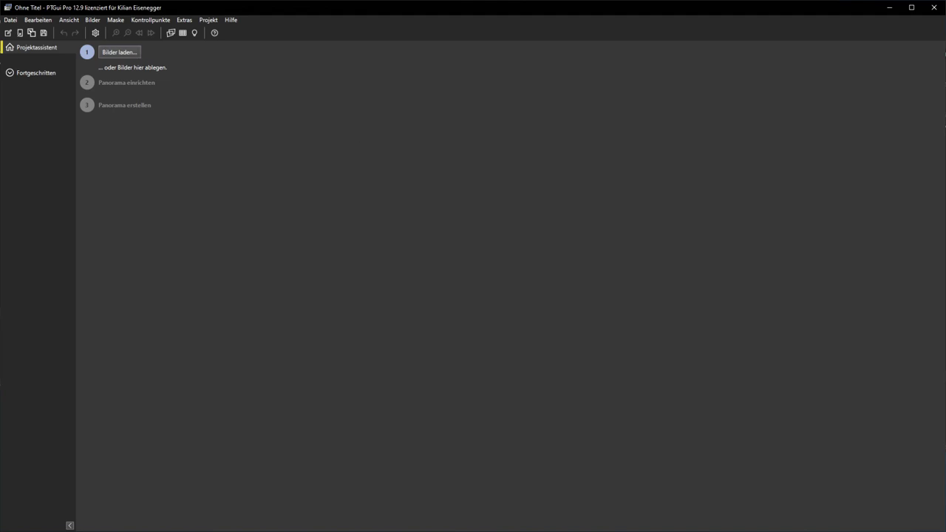
Step: Select all the drone source photos in the folder and drag them into the PTGui project
key("alt+Tab")
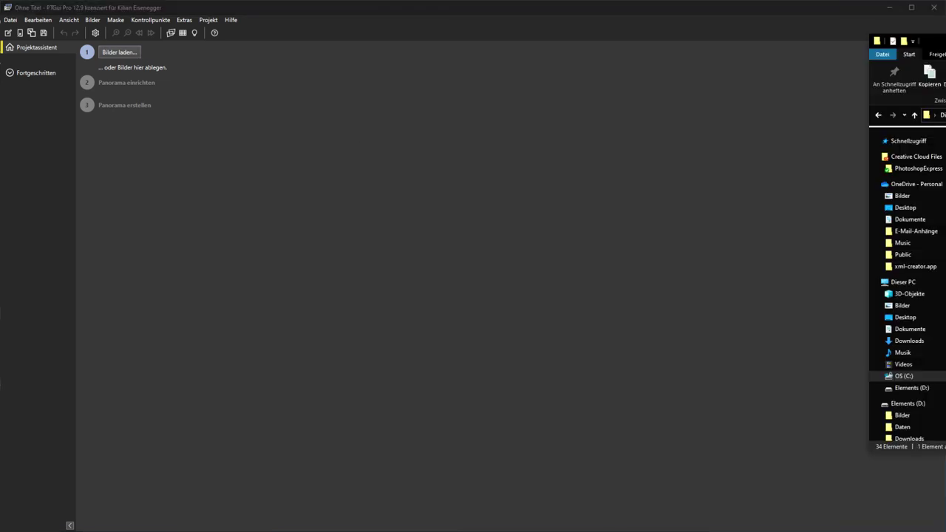
key("shift+End")
left_click_drag(939, 296, 442, 184)
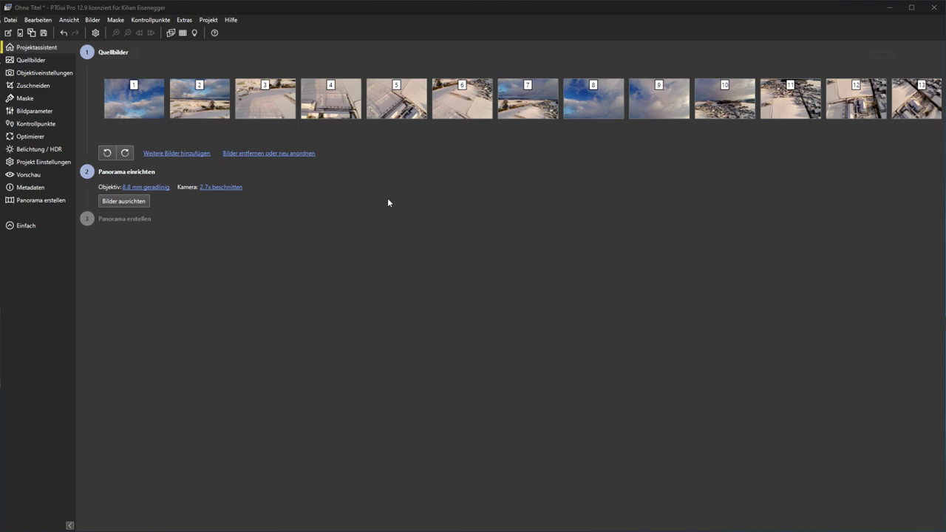
Step: Align the source images and pan the stitched panorama preview right and back left
left_click(114, 201)
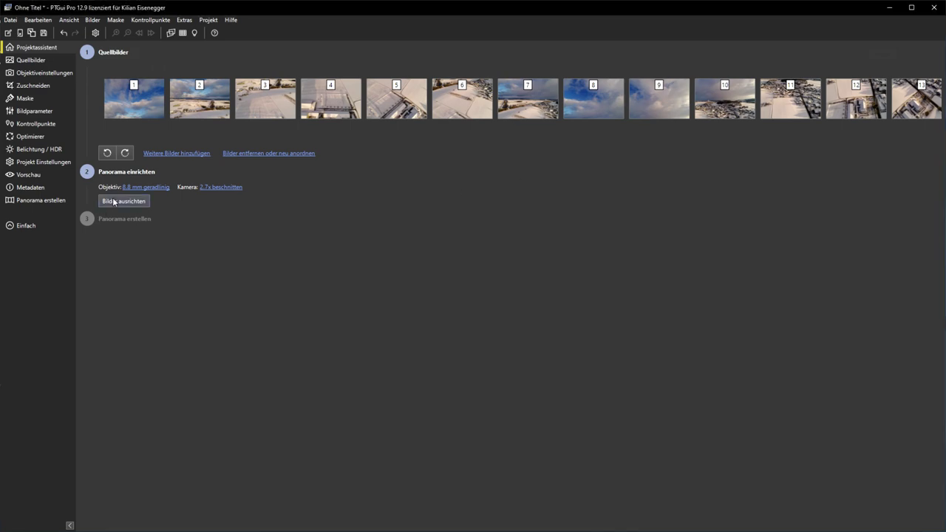
left_click(114, 201)
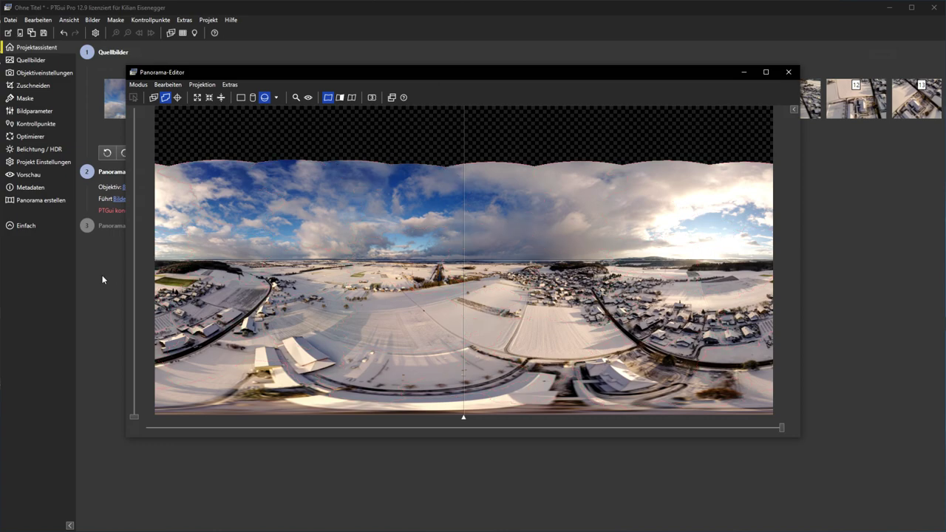
left_click_drag(272, 76, 428, 81)
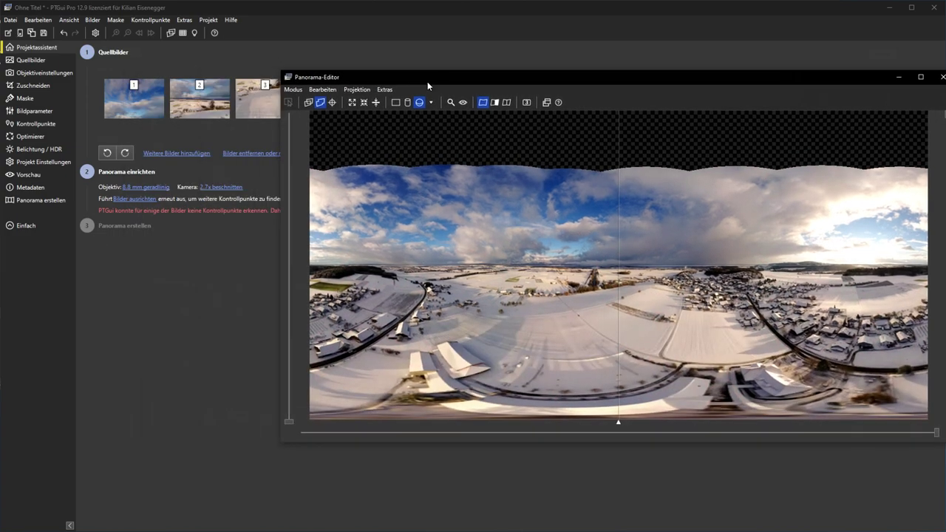
mouse_move(556, 77)
left_mouse_down()
mouse_move(376, 69)
mouse_move(408, 71)
left_mouse_up()
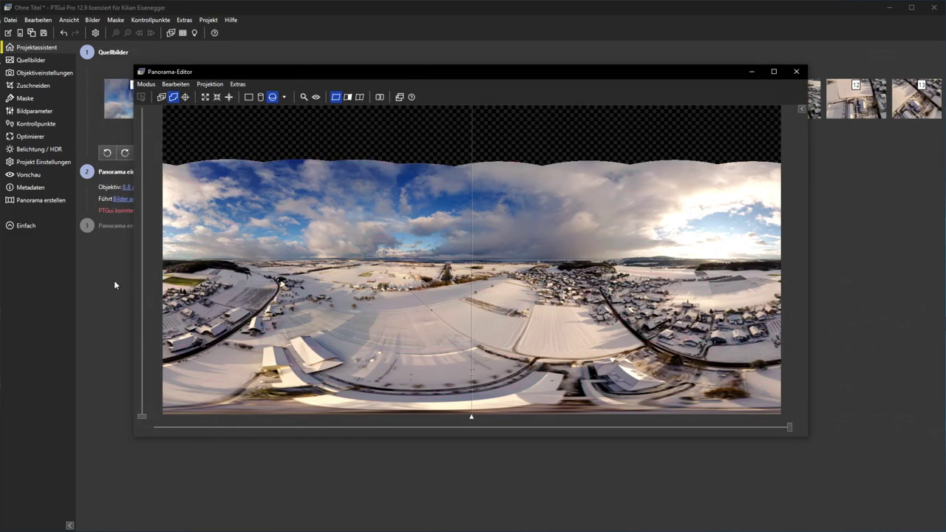
Step: Close the preview, rerun the image alignment and check the refreshed panorama preview
key("ctrl+e")
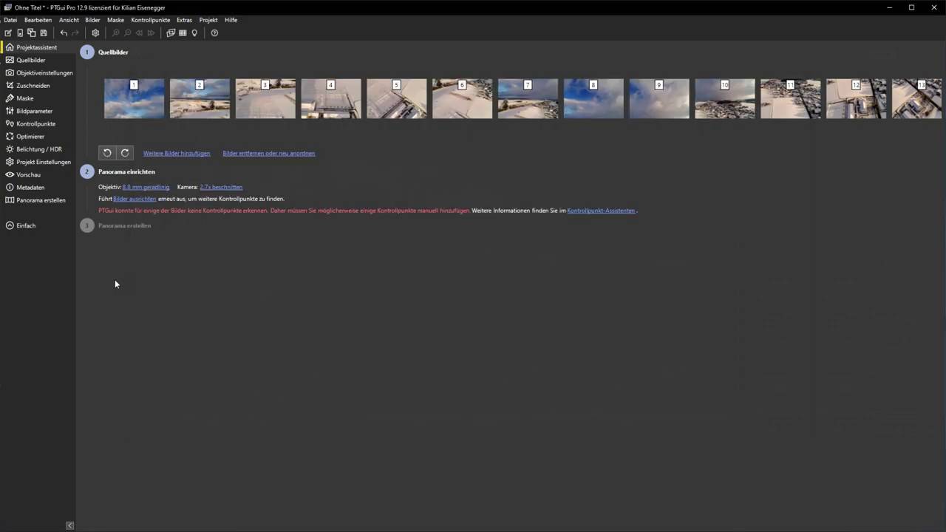
left_click(145, 201)
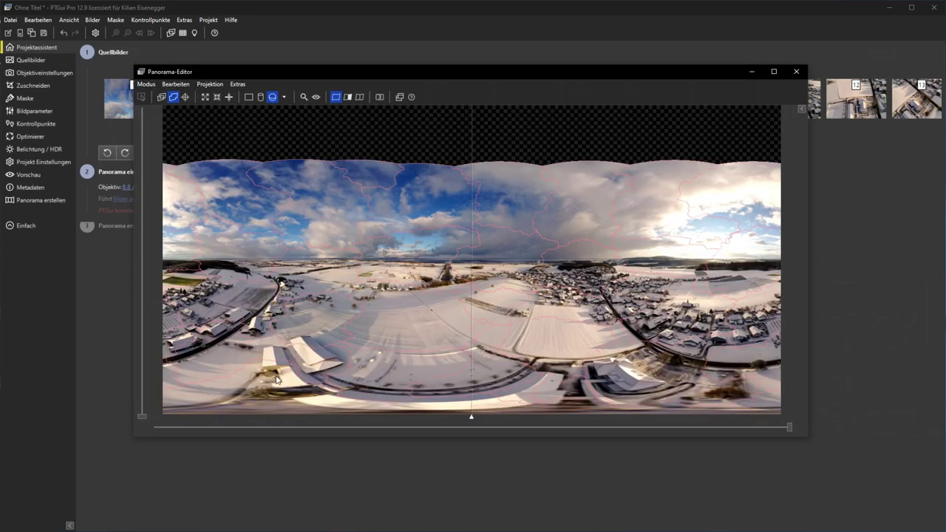
left_click_drag(265, 69, 378, 65)
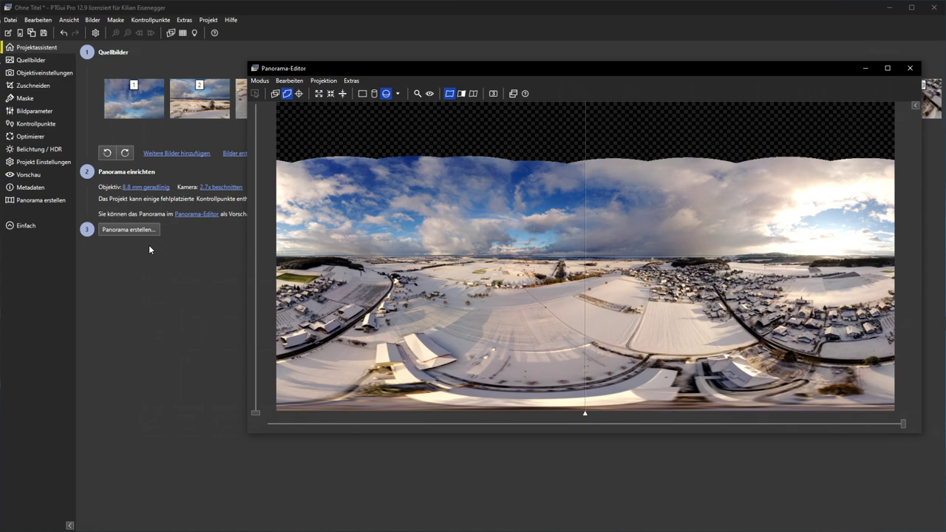
Step: Go to the Create Panorama step with a 22938 × 11469 JPEG output at 95% quality
left_click(128, 230)
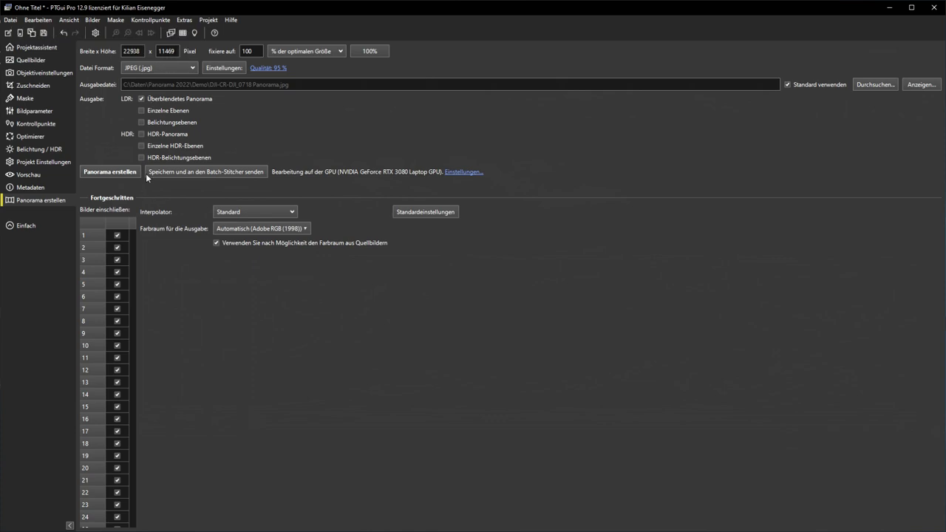
Step: Stitch the panorama to the file DJI-CR-DJI_0718 Panorama.jpg
left_click(126, 175)
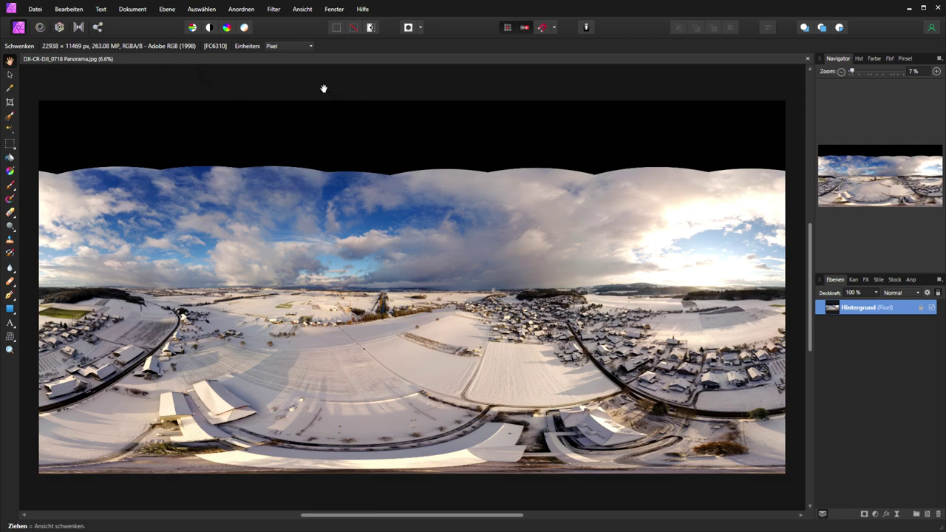
Step: Apply an Equirectangular live projection to the stitched panorama and look up at the black zenith gap
left_click(167, 9)
mouse_move(184, 147)
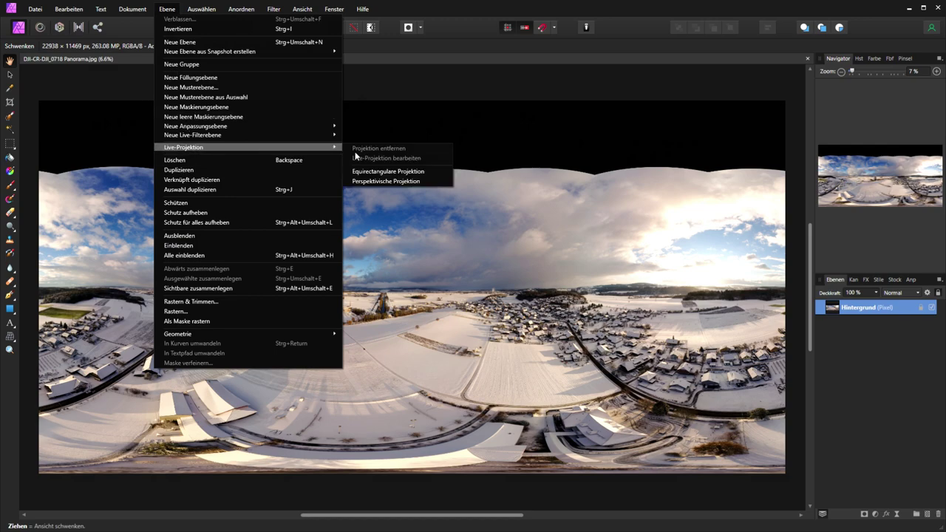
left_click(363, 171)
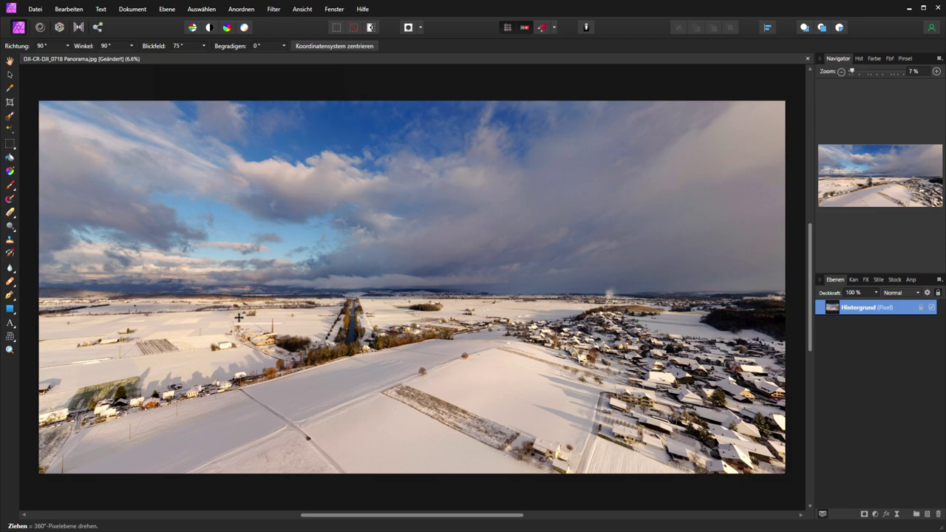
mouse_move(242, 318)
left_mouse_down()
mouse_move(267, 373)
mouse_move(250, 391)
mouse_move(185, 311)
mouse_move(396, 325)
left_mouse_up()
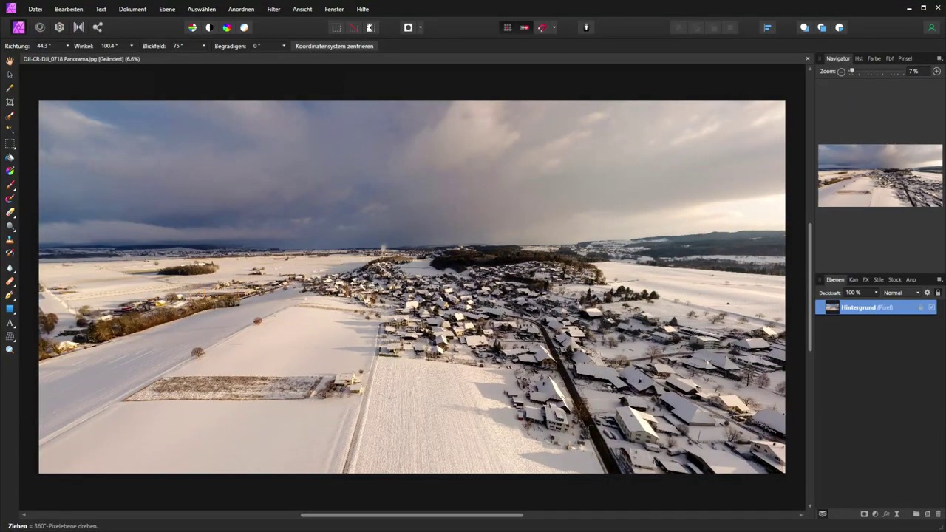
left_click_drag(404, 331, 422, 121)
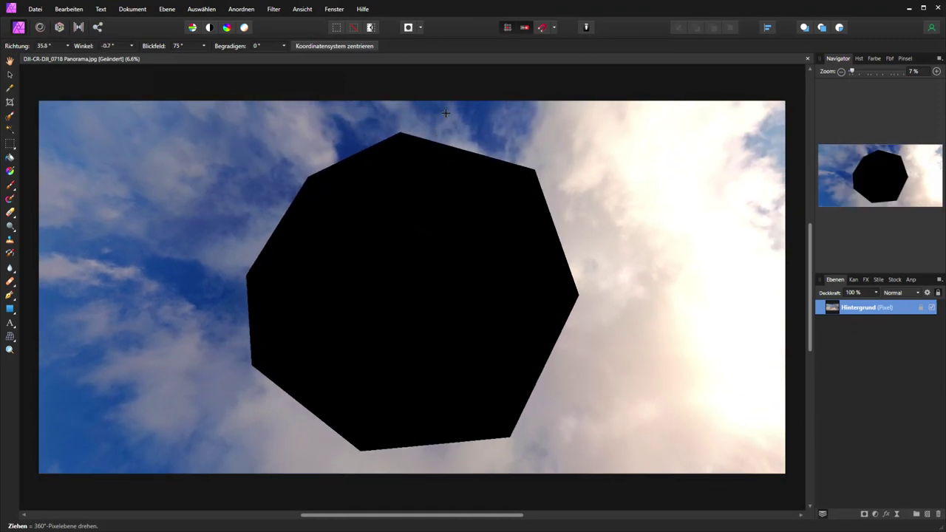
Step: Set the live projection field of view to 90° and choose the Flood Select tool
left_click(183, 46)
type("90")
key("Return")
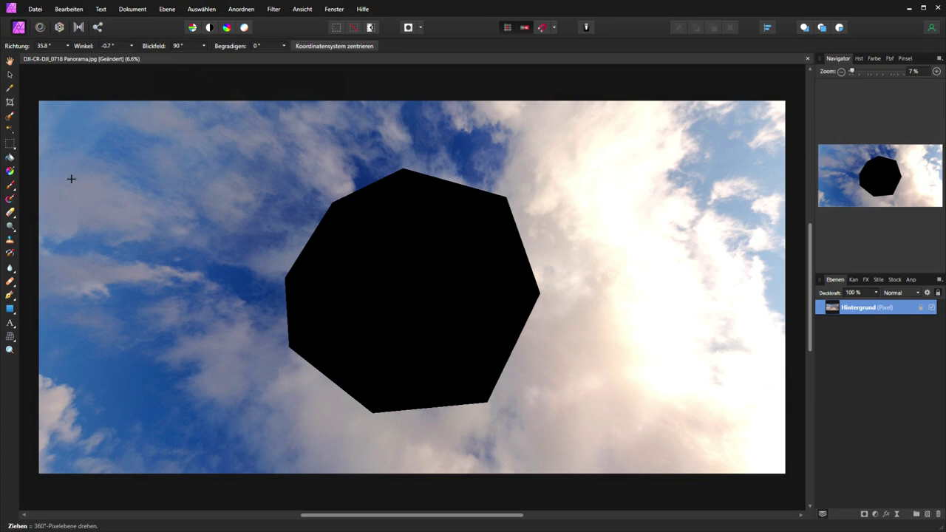
left_click(10, 129)
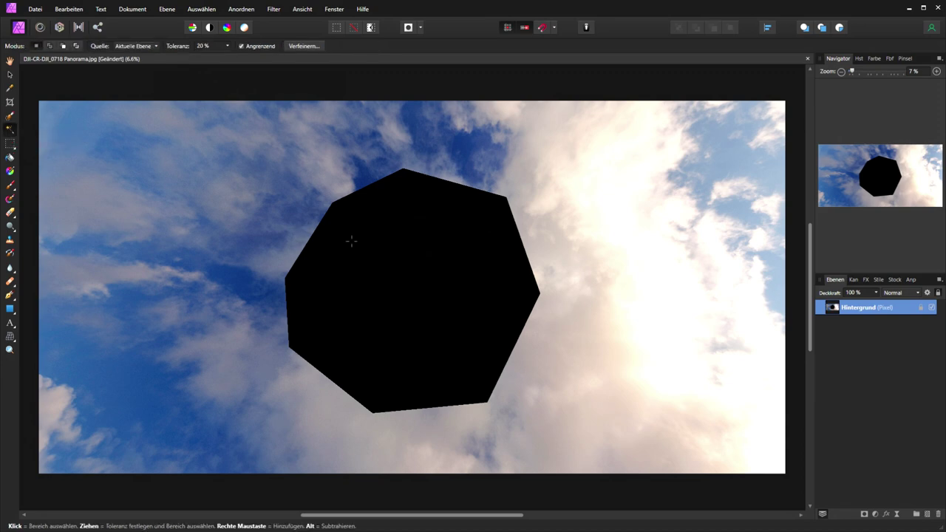
Step: Set Flood Select tolerance to 10 % and select the black octagonal hole in the sky
left_click(201, 47)
type("10")
key("Return")
left_click(418, 284)
Step: Grow the selection outward by a 20 px radius
left_click(201, 9)
left_click(237, 169)
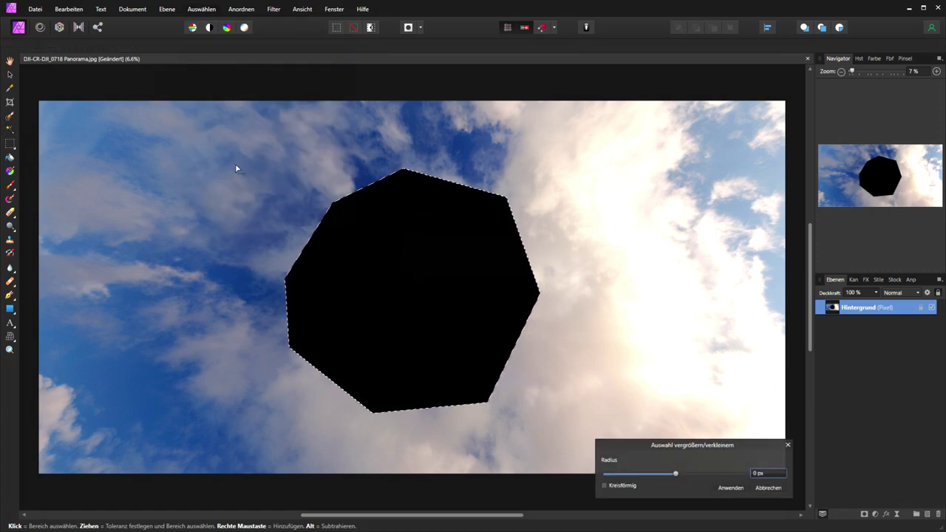
left_click(763, 474)
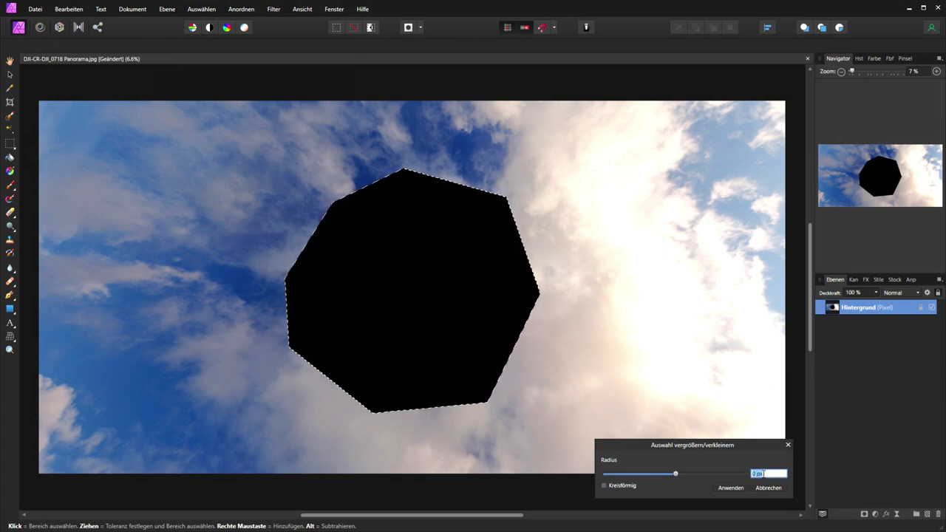
type("20")
left_click(739, 488)
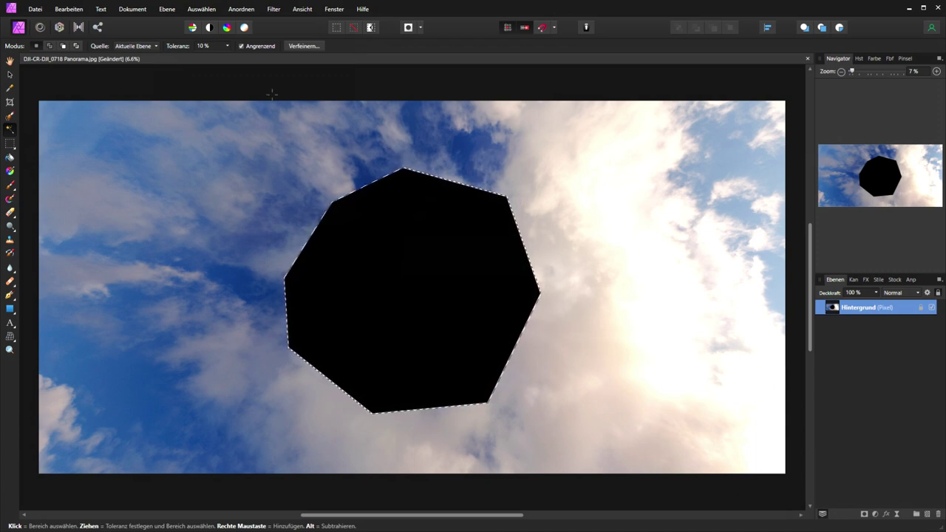
Step: Fill the selected sky hole with Inpainting, correct an accidental white fill, then set tolerance to 8 %
left_click(75, 14)
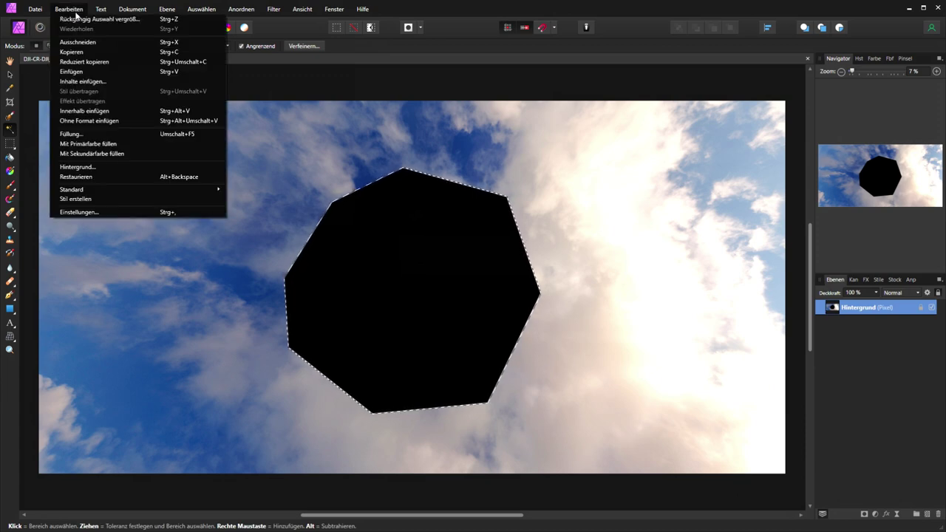
left_click(74, 134)
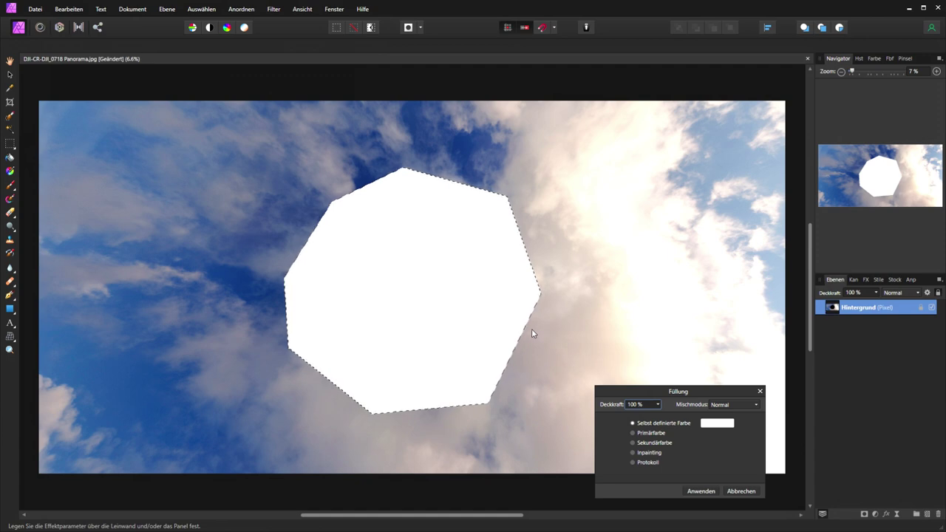
left_click(642, 454)
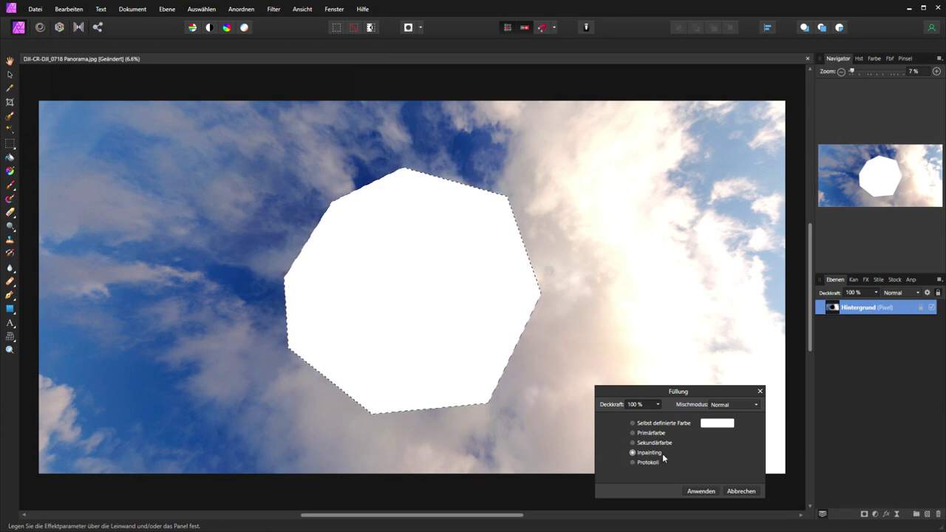
left_click(699, 491)
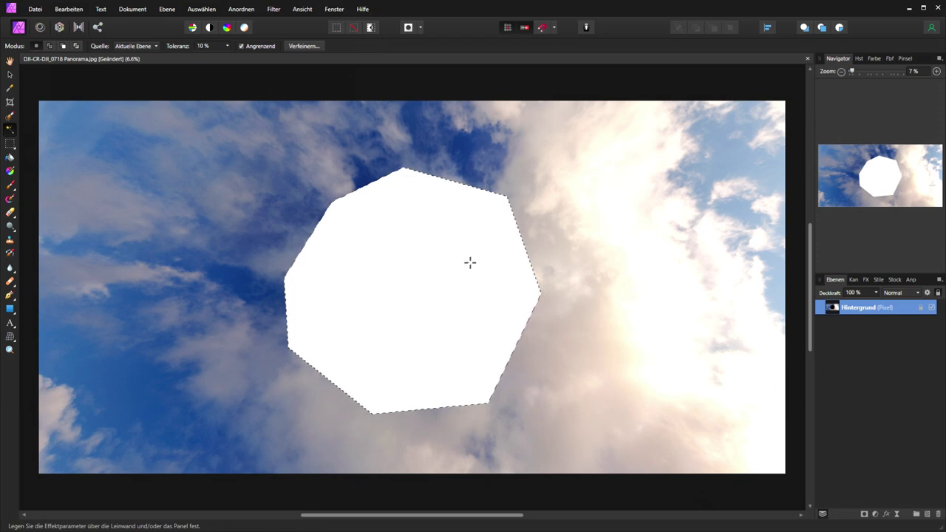
key("alt+BackSpace")
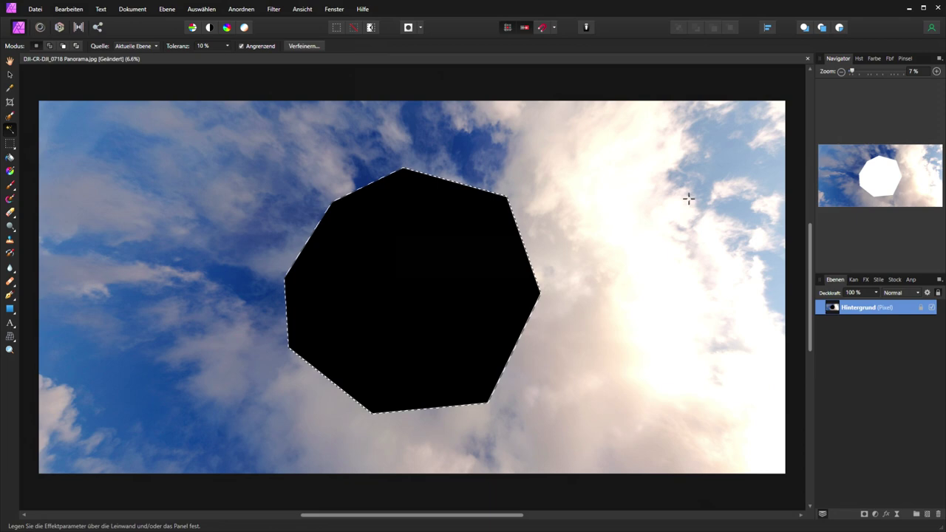
key("ctrl+z")
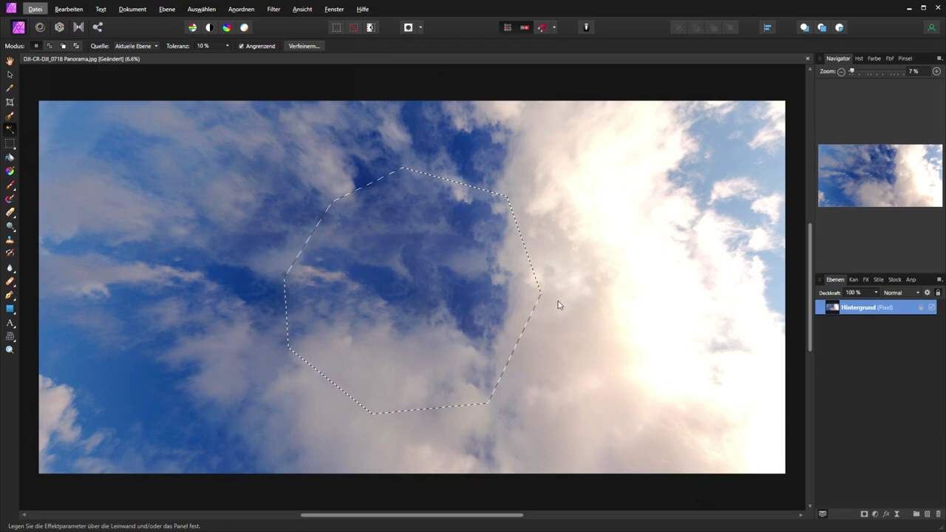
left_click_drag(564, 251, 537, 268)
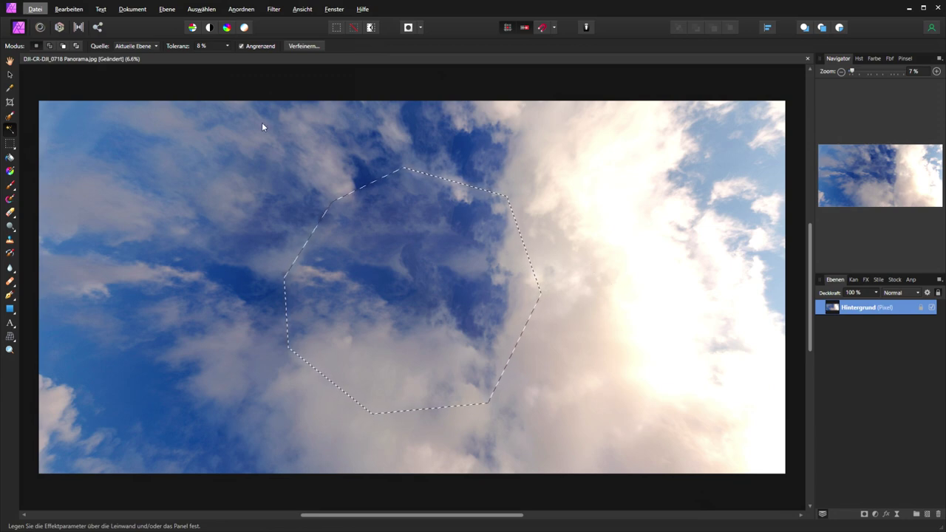
Step: Clear the selection, start Live Projection editing and rotate the view down toward the farm
left_click(353, 28)
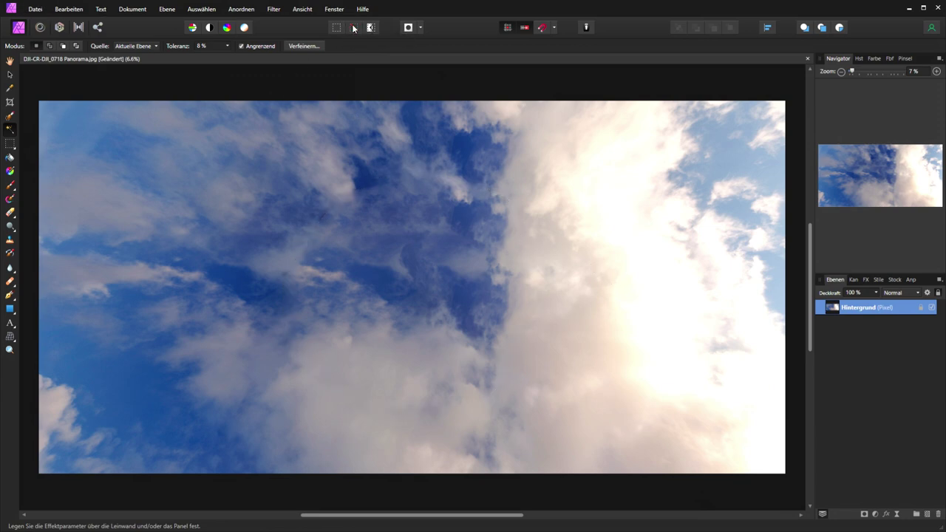
left_click(168, 8)
mouse_move(222, 147)
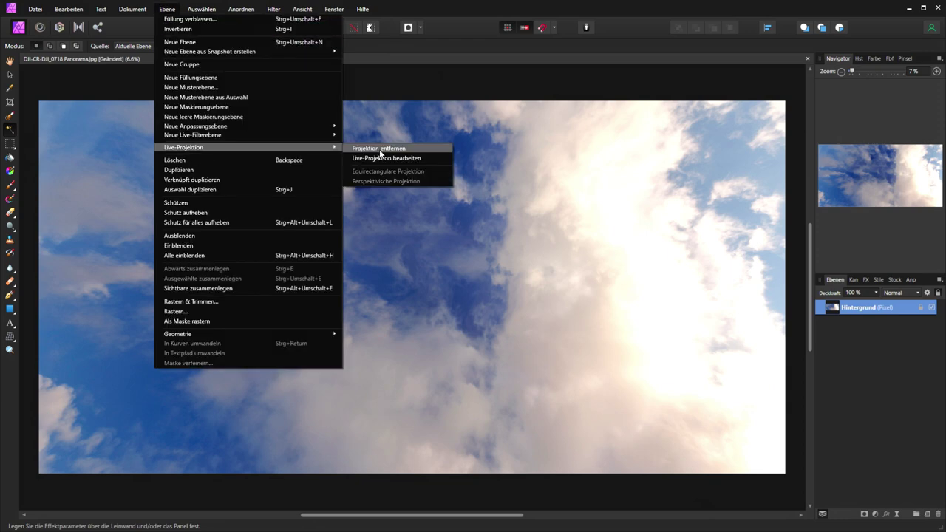
left_click(386, 159)
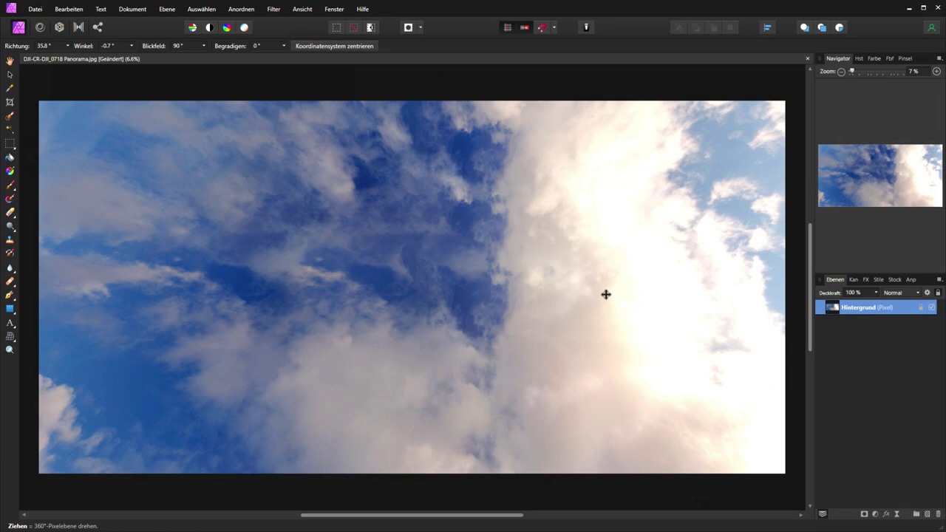
left_click_drag(606, 294, 520, 347)
mouse_move(429, 345)
left_mouse_down()
mouse_move(364, 418)
mouse_move(351, 395)
mouse_move(547, 250)
mouse_move(450, 214)
mouse_move(383, 209)
mouse_move(401, 249)
mouse_move(517, 339)
left_mouse_up()
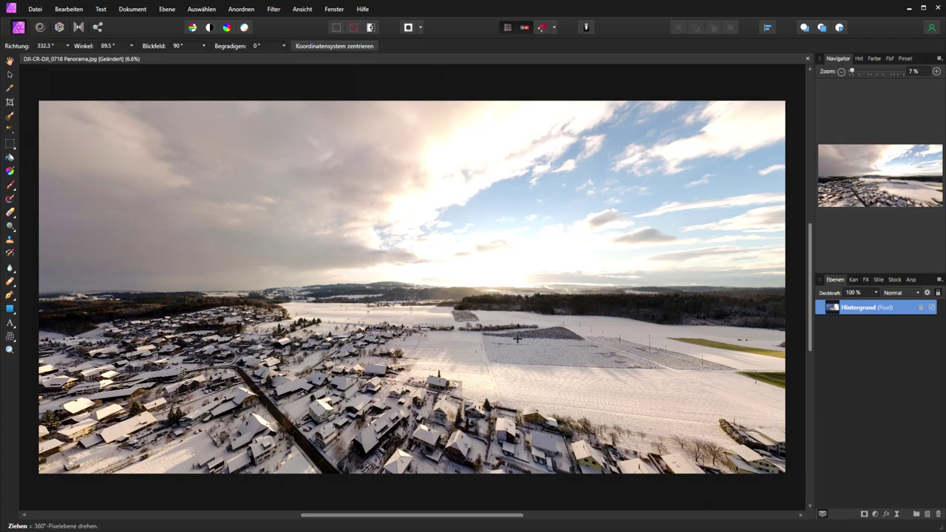
mouse_move(416, 349)
left_mouse_down()
mouse_move(333, 292)
mouse_move(569, 332)
mouse_move(645, 240)
mouse_move(475, 213)
left_mouse_up()
left_click_drag(477, 444, 458, 369)
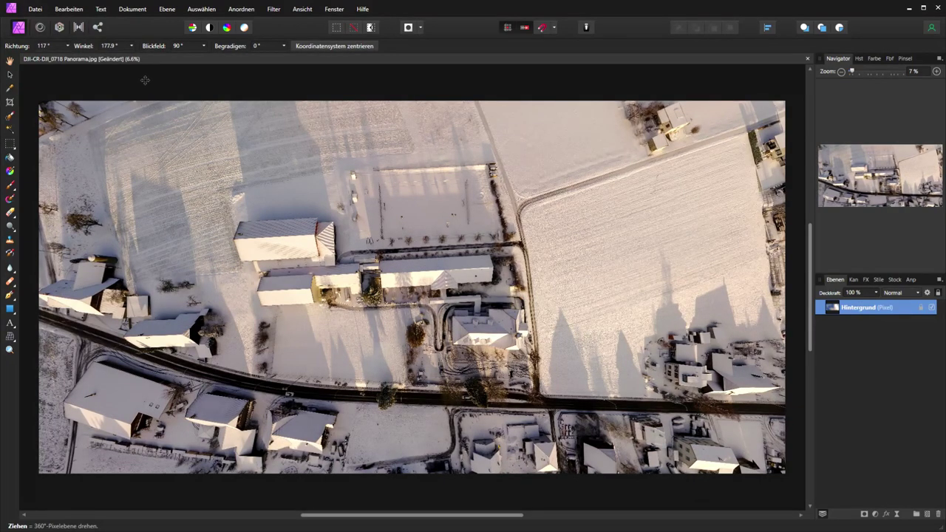
Step: Set the view angle to 179° to look straight down and zoom to 10 %
left_click(122, 46)
key("BackSpace")
key("Return")
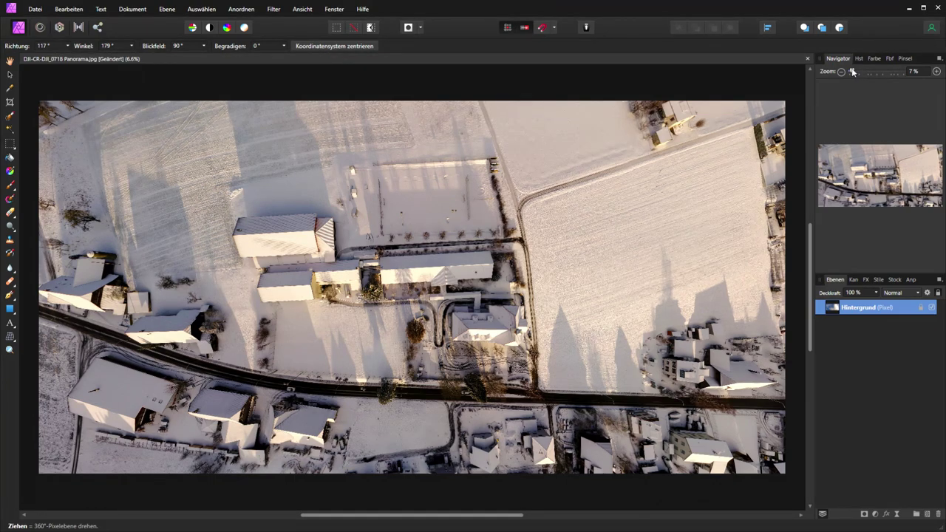
left_click_drag(853, 71, 854, 71)
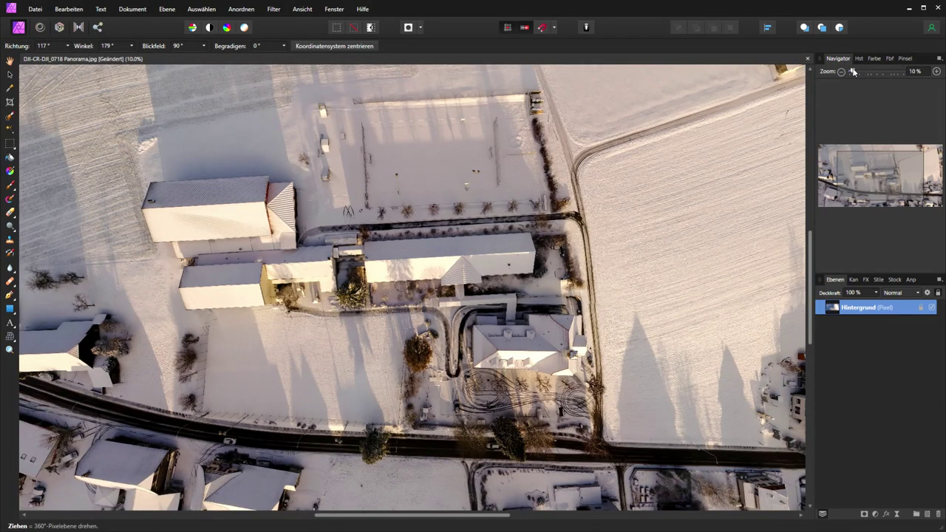
Step: Place logo-2.png near the farm, shift it slightly left and rotate it about -0.9°
left_click(310, 355)
left_click(9, 128)
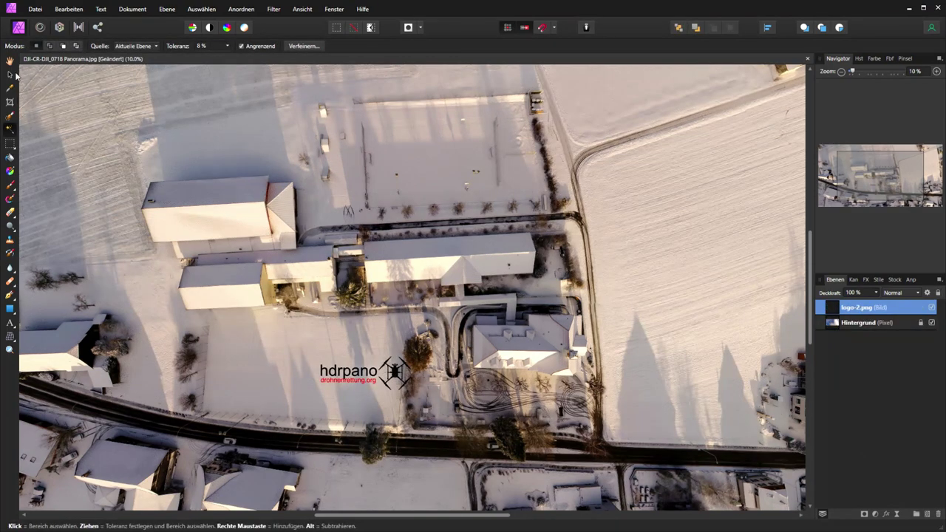
left_click(10, 74)
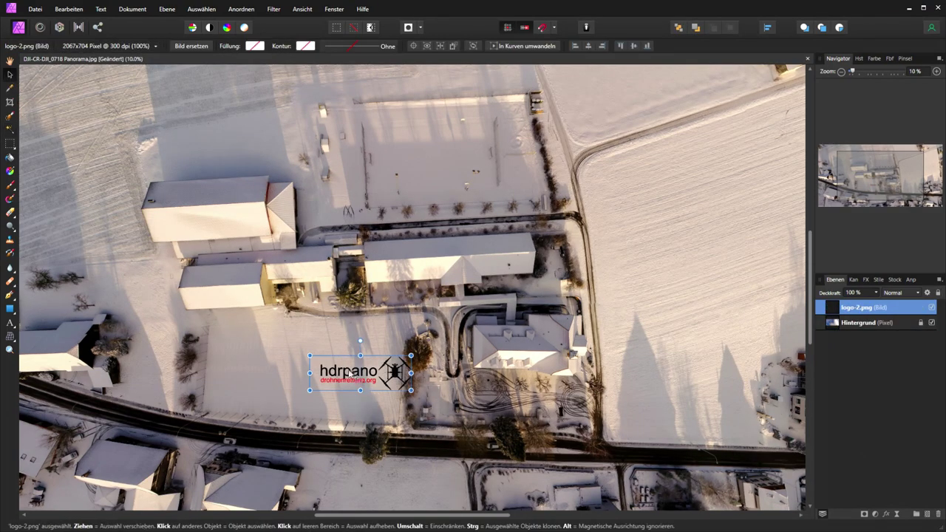
left_click_drag(346, 374, 301, 371)
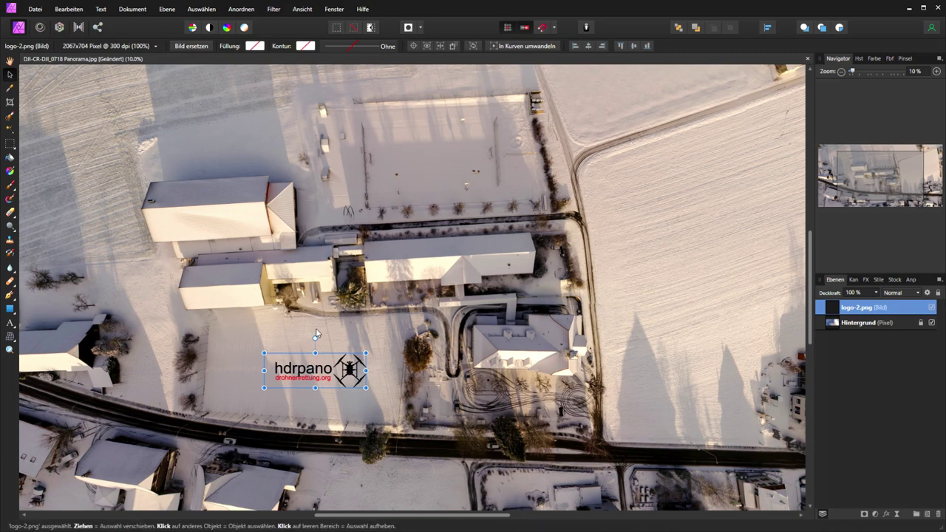
left_click_drag(315, 338, 316, 338)
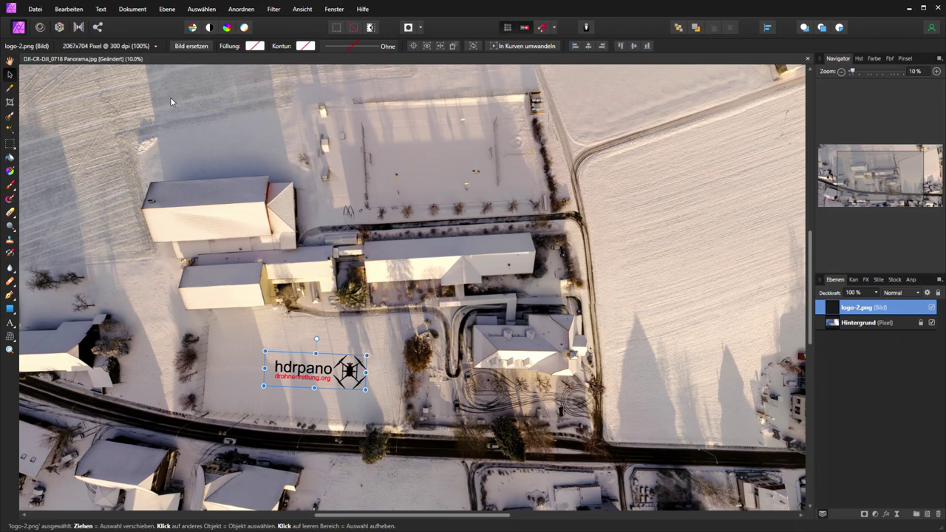
left_click(167, 9)
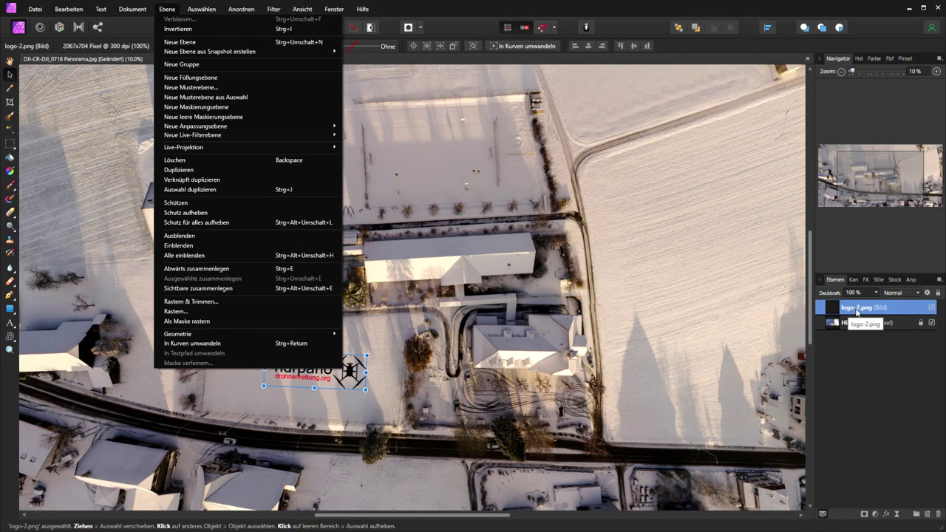
Step: Merge the logo layer down and rotate the live projection back up to the village and horizon
left_click(208, 270)
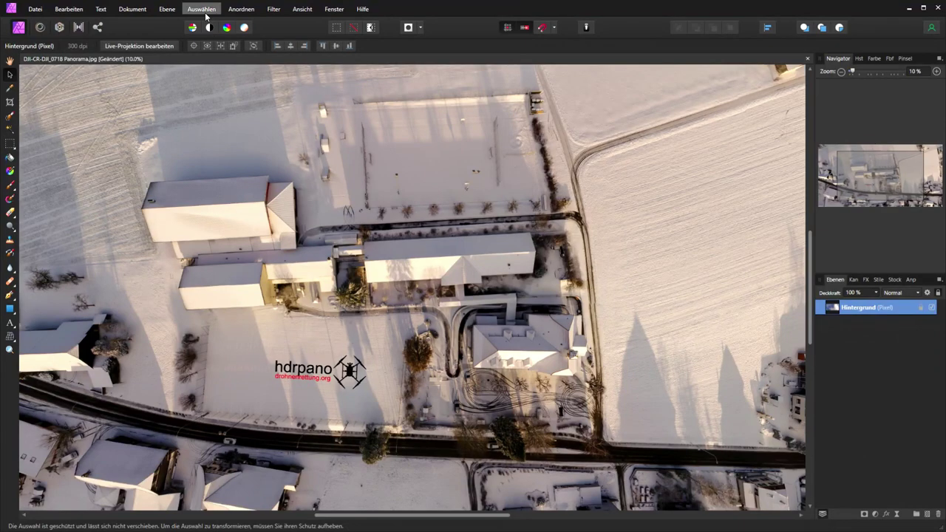
left_click(170, 11)
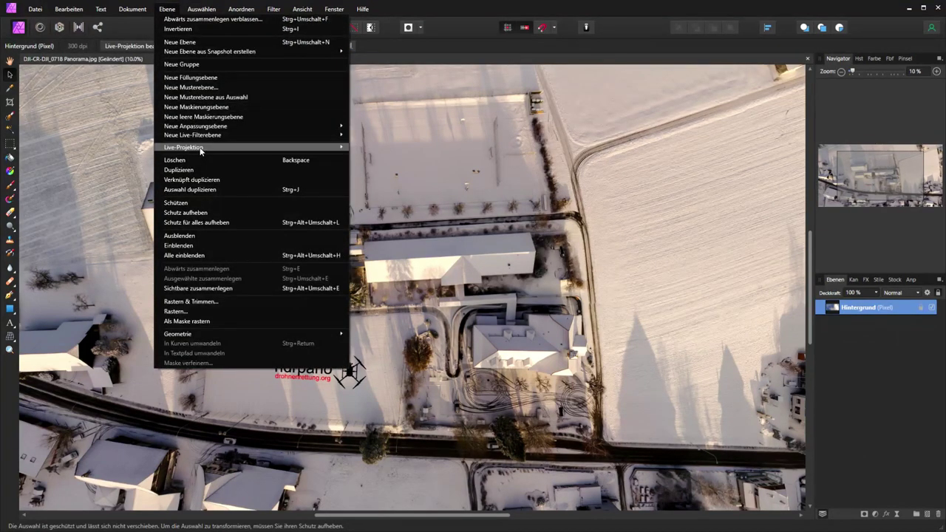
mouse_move(184, 147)
left_click(377, 160)
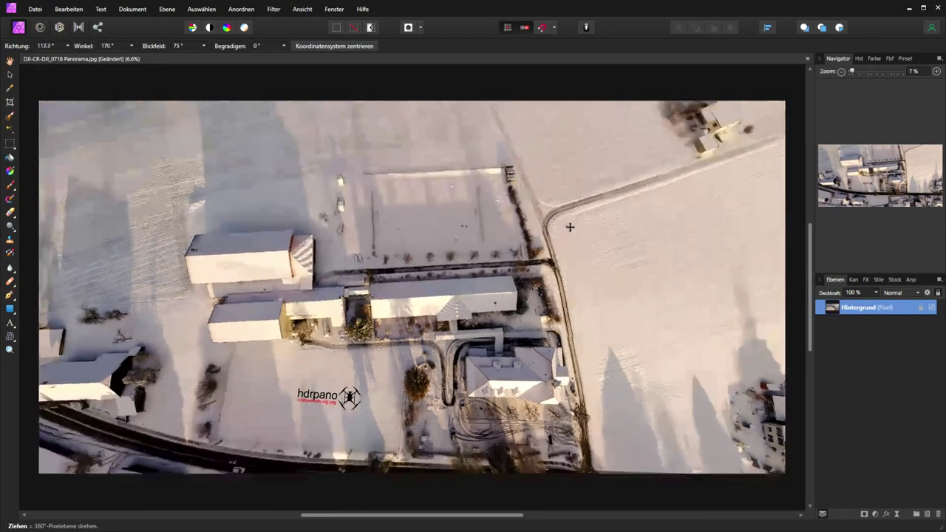
mouse_move(570, 227)
left_mouse_down()
mouse_move(665, 266)
mouse_move(736, 210)
mouse_move(695, 211)
mouse_move(672, 196)
mouse_move(735, 184)
left_mouse_up()
left_click_drag(628, 211, 288, 299)
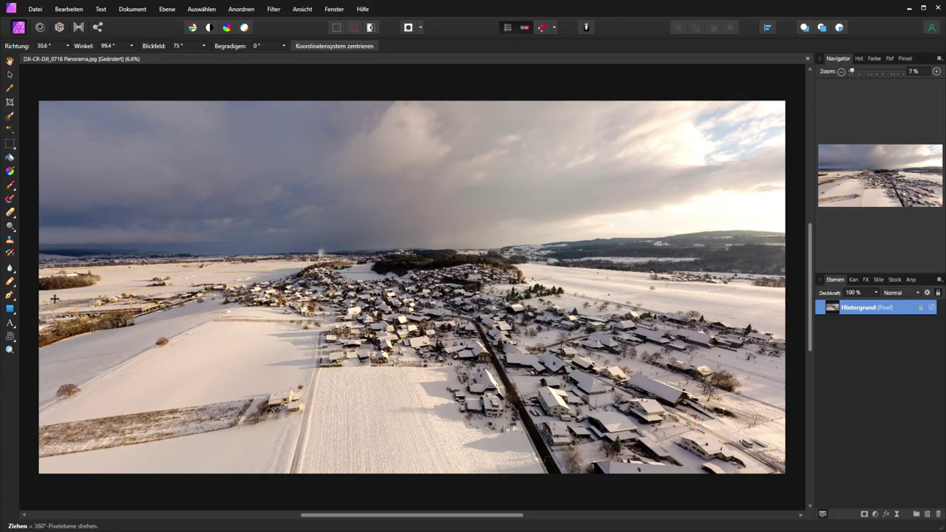
Step: Add a 'Kallnach' text label in the sky above the village and shrink it to 121.7 pt
left_click(9, 325)
left_click(423, 231)
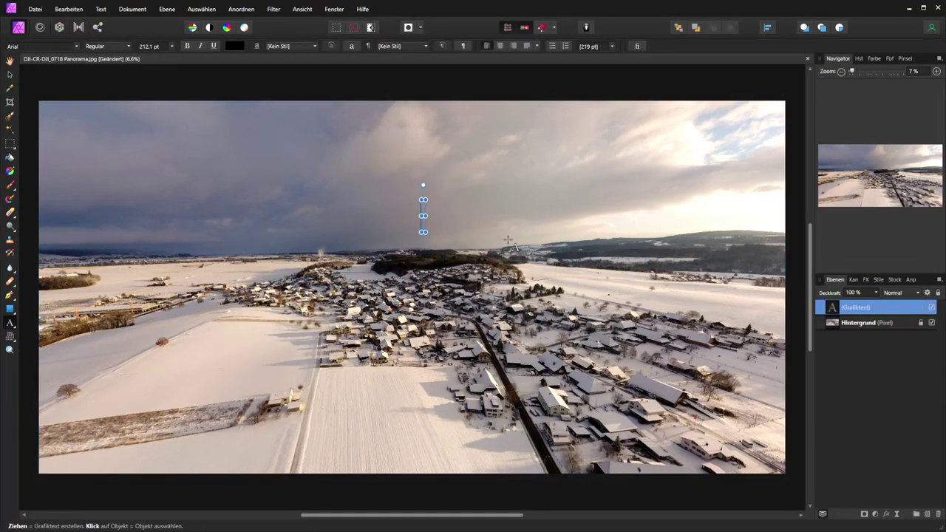
type("k")
type("allan")
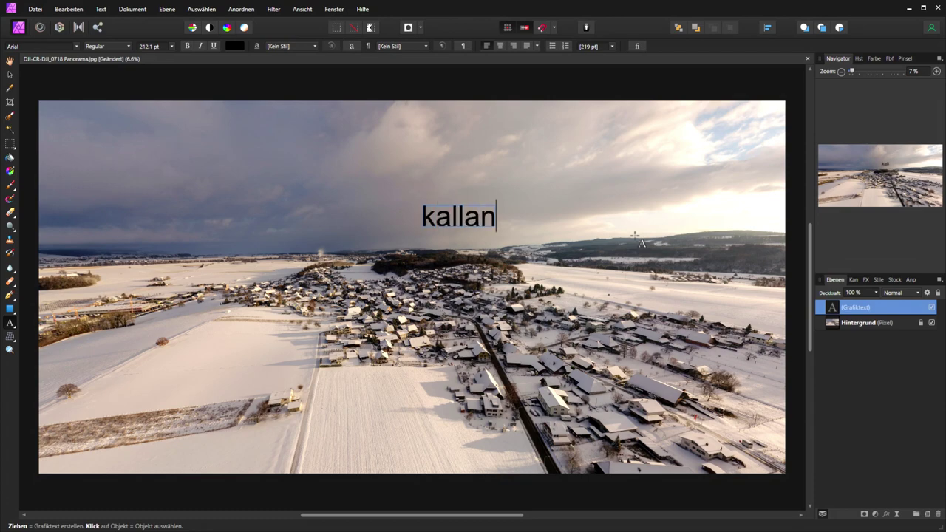
type("ch")
key("BackSpace")
key("BackSpace")
key("BackSpace")
key("BackSpace")
key("BackSpace")
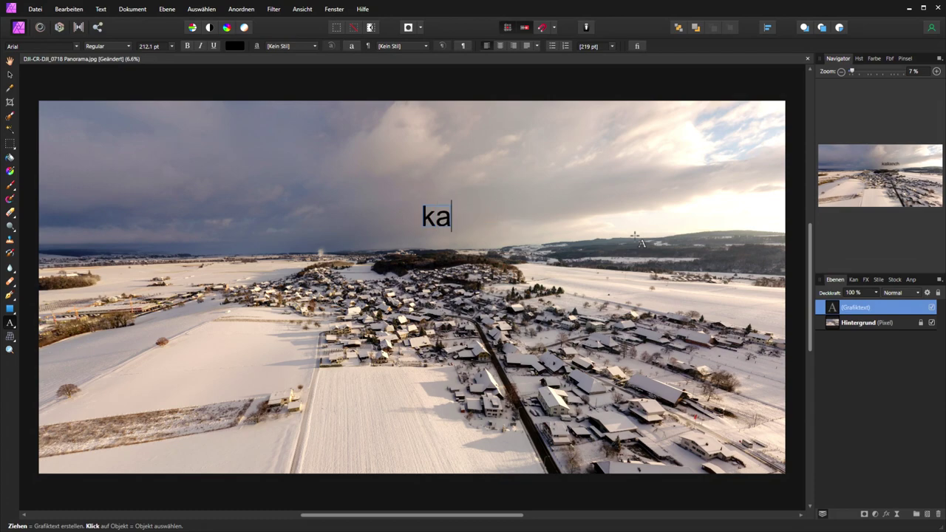
key("BackSpace")
key("BackSpace")
type("Kall")
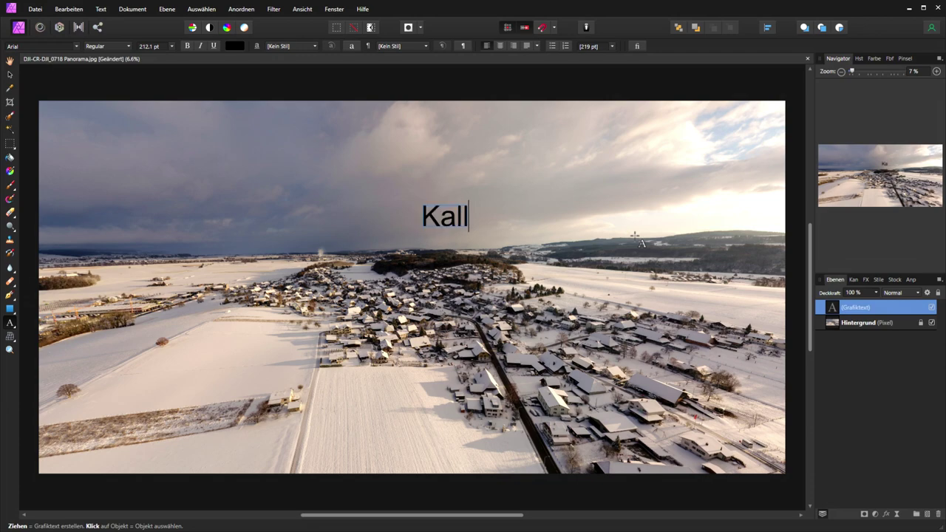
type("nach")
key("Escape")
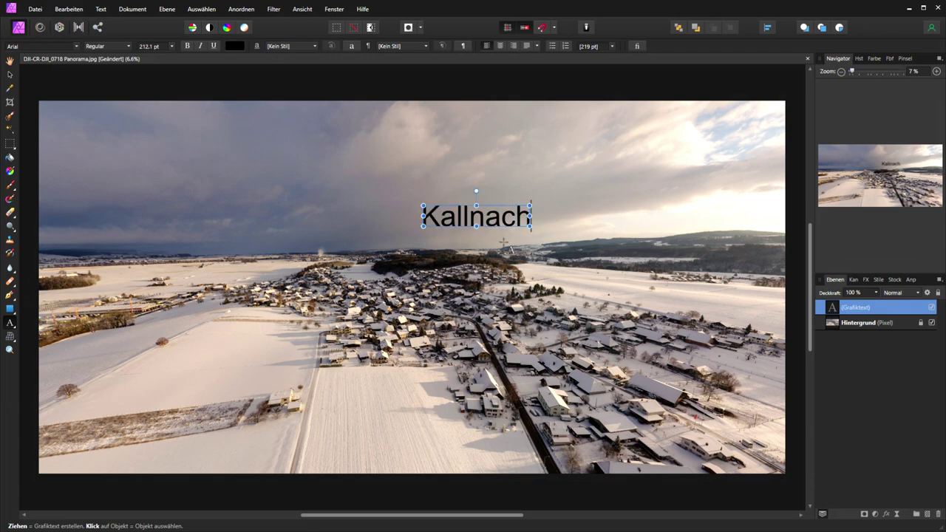
left_click(9, 74)
left_click_drag(529, 226, 482, 222)
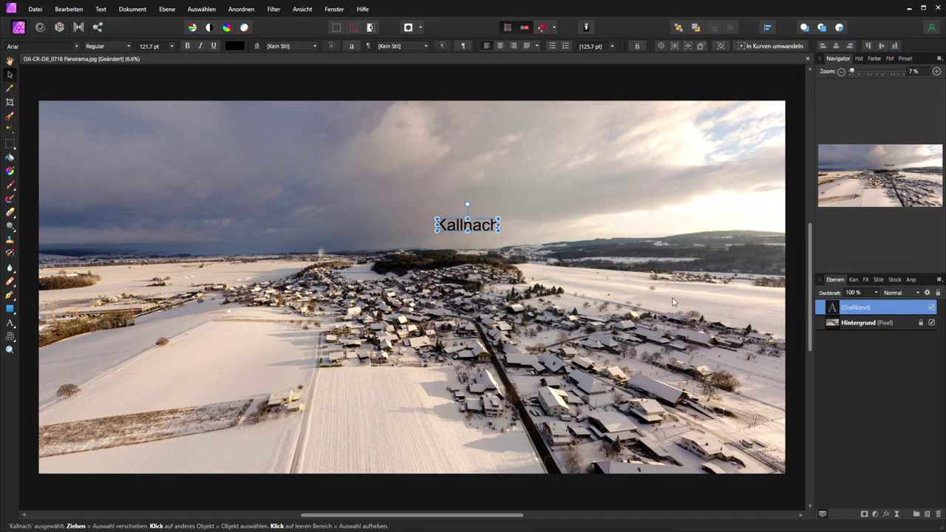
Step: Merge the Kallnach text layer down and rotate the live 360° projection to look around
left_click(171, 12)
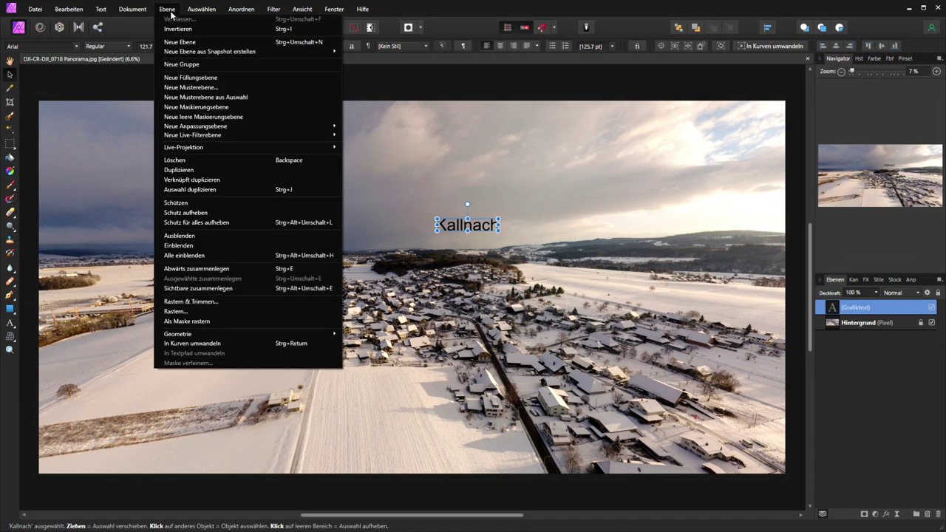
left_click(200, 270)
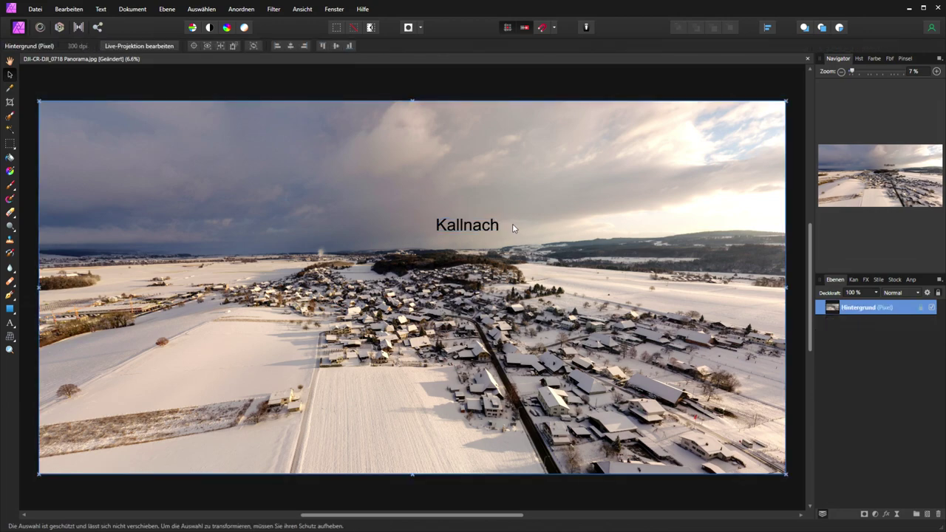
left_click(167, 11)
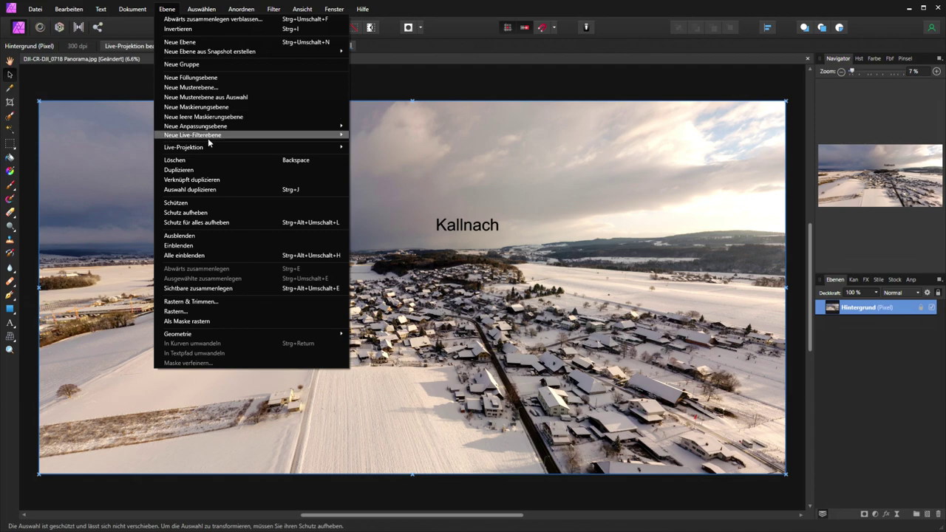
mouse_move(183, 147)
left_click(381, 160)
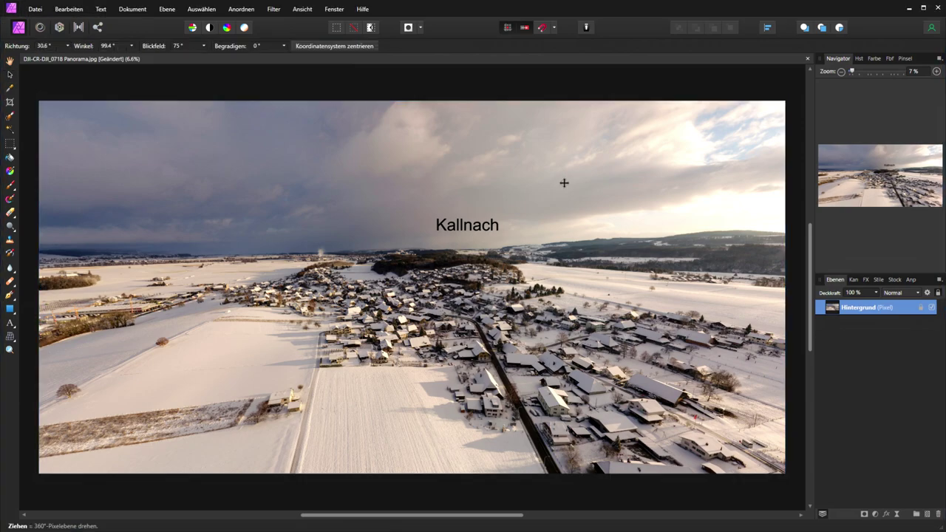
mouse_move(564, 182)
left_mouse_down()
mouse_move(365, 182)
mouse_move(373, 150)
mouse_move(346, 177)
mouse_move(306, 192)
mouse_move(374, 180)
mouse_move(491, 196)
mouse_move(381, 172)
mouse_move(342, 180)
mouse_move(337, 143)
mouse_move(328, 140)
mouse_move(349, 235)
mouse_move(317, 212)
mouse_move(227, 218)
mouse_move(436, 207)
mouse_move(401, 209)
mouse_move(378, 227)
mouse_move(355, 218)
mouse_move(363, 205)
left_mouse_up()
mouse_move(436, 205)
left_mouse_down()
mouse_move(367, 209)
mouse_move(367, 65)
mouse_move(580, 264)
mouse_move(601, 258)
left_mouse_up()
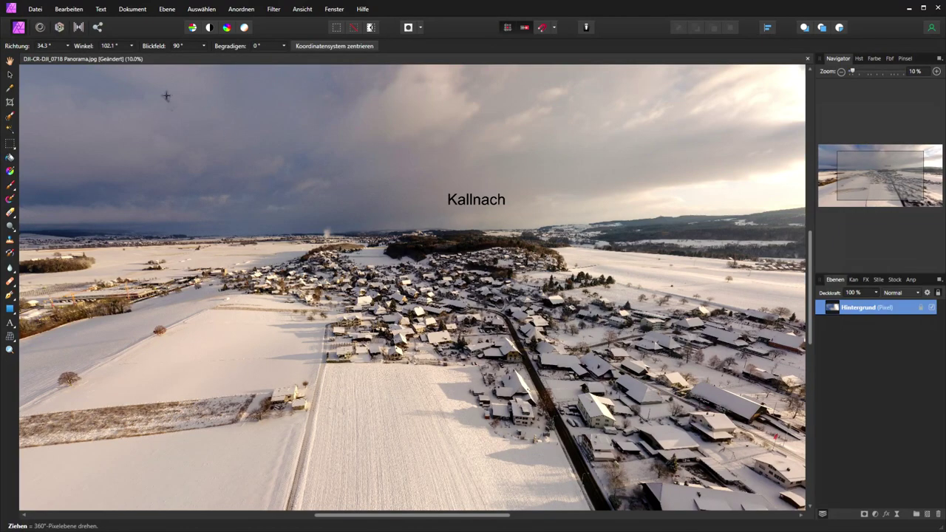
Step: Remove the live projection and zoom to view the whole flat panorama
left_click(168, 9)
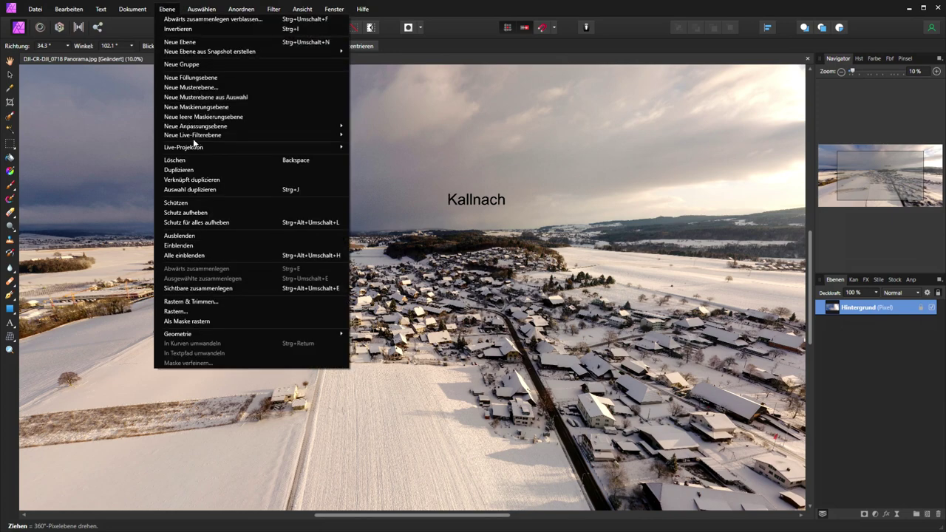
left_click(372, 150)
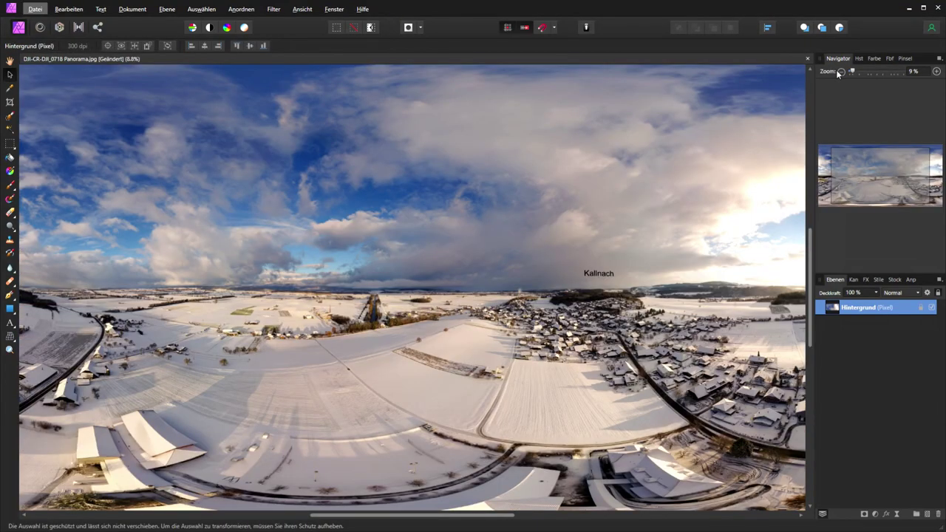
left_click(839, 71)
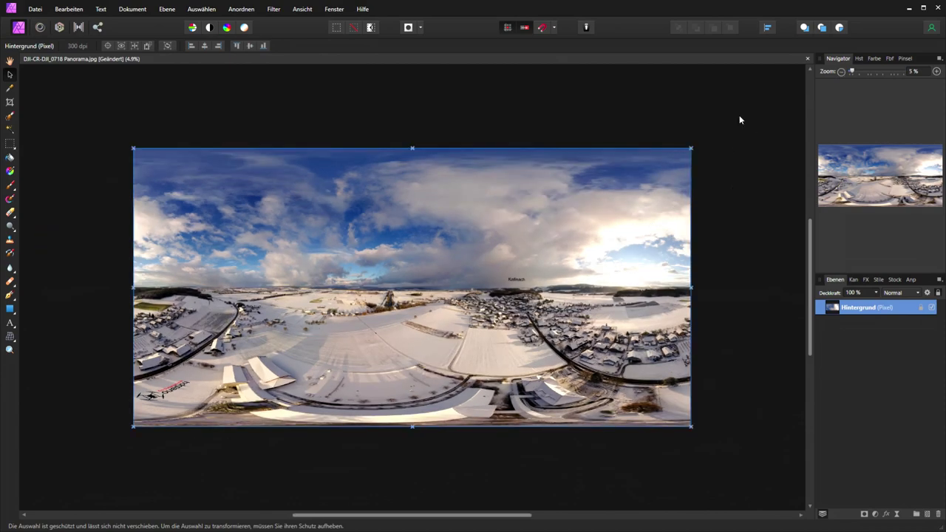
left_click(937, 72)
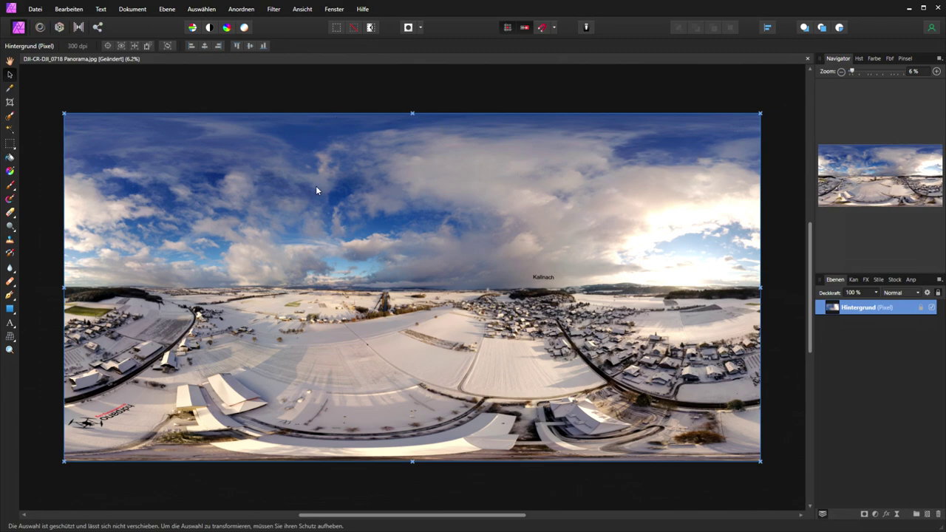
Step: Export the panorama as JPEG 'DJI-CR-DJI_0718 Panorama fertig.jpg' into the Demo folder
left_click(35, 9)
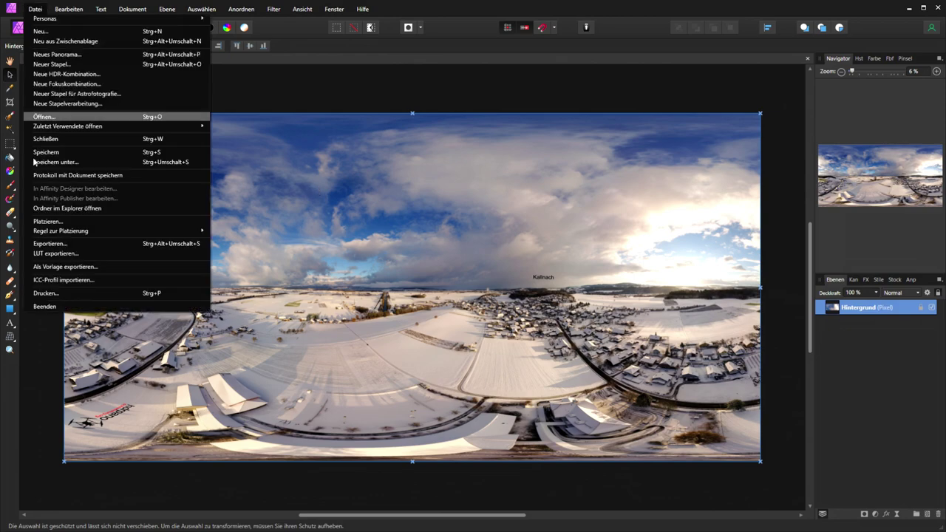
left_click(54, 244)
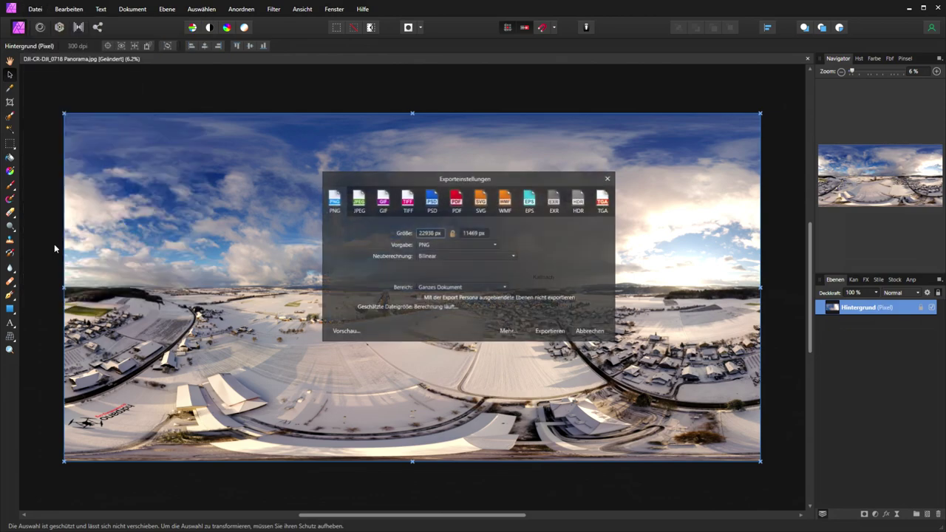
left_click(357, 201)
left_click(543, 340)
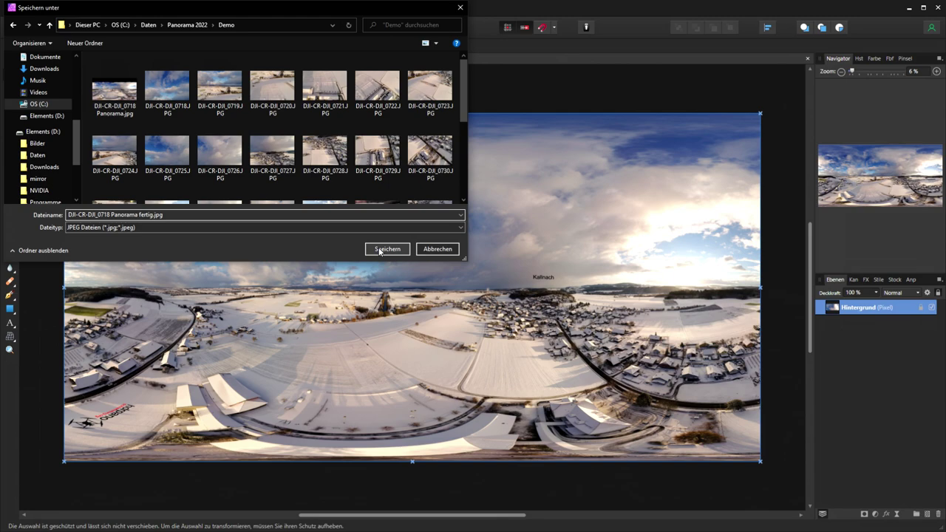
left_click(379, 249)
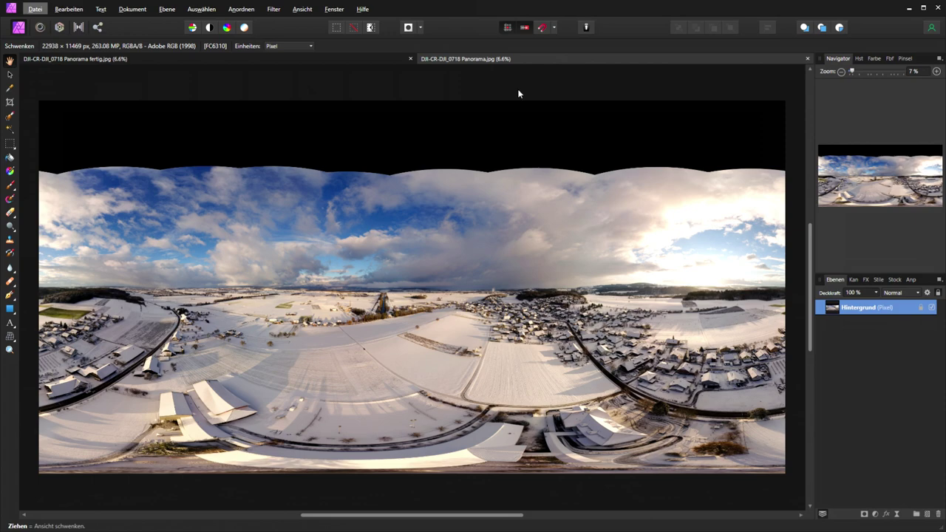
Step: Switch back and forth between the finished and original panorama tabs, ending on the finished one
left_click(355, 59)
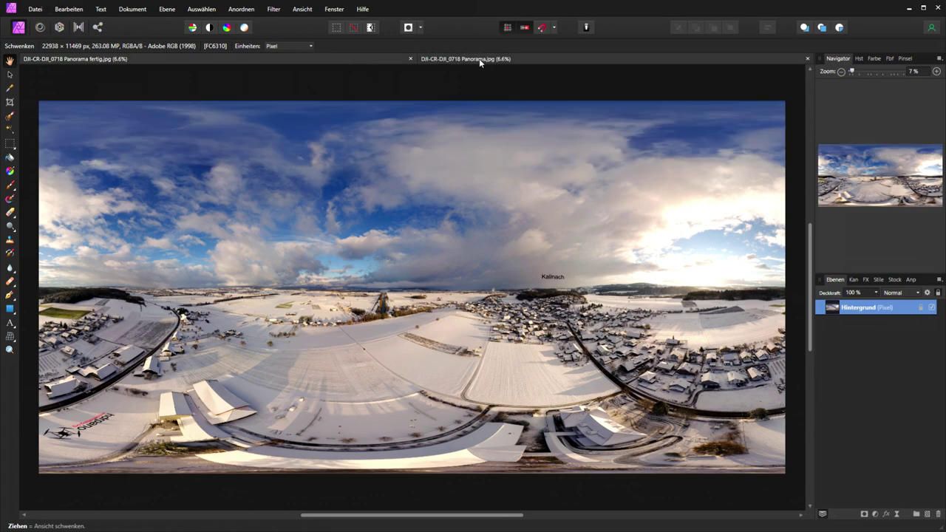
left_click(473, 58)
left_click(359, 58)
left_click(501, 58)
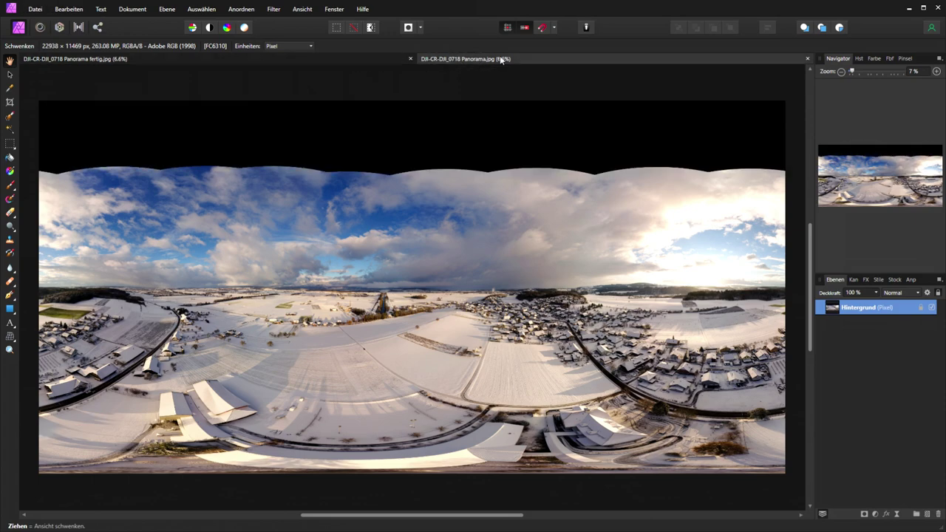
left_click(350, 58)
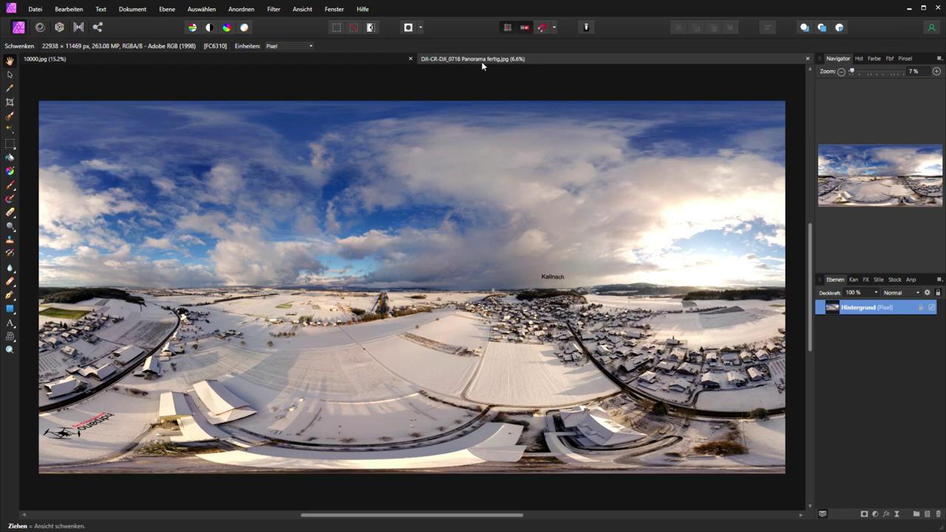
Step: Resize the document to 10000 × 5000 px at 72 DPI
left_click(132, 8)
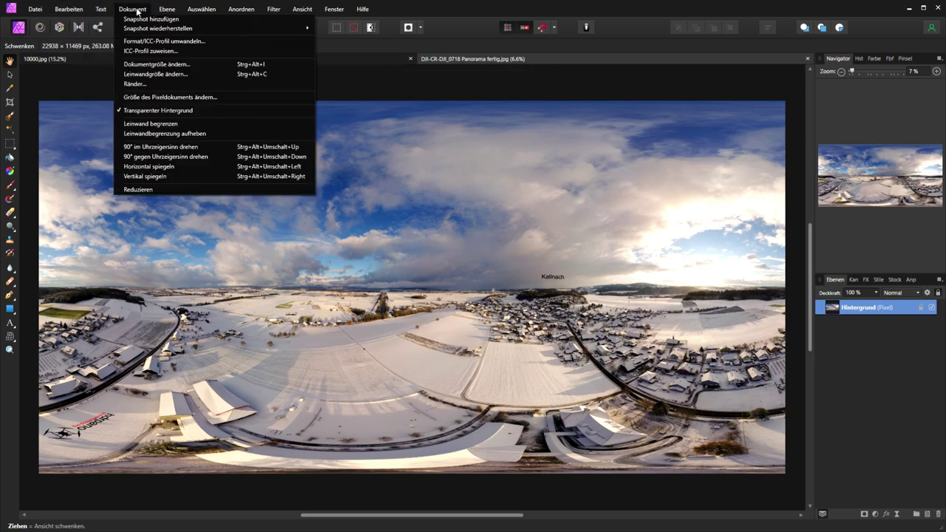
left_click(158, 64)
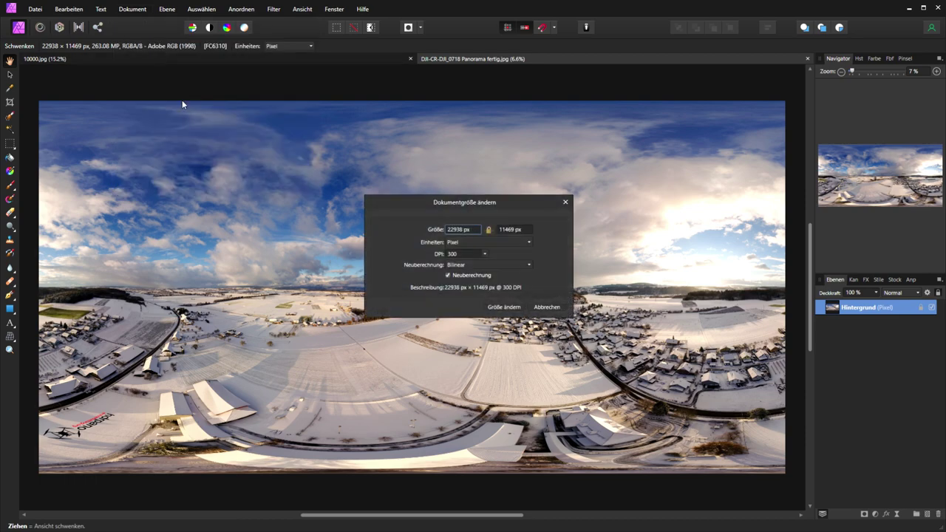
left_click(459, 230)
type("10000")
left_click(531, 230)
left_click(484, 254)
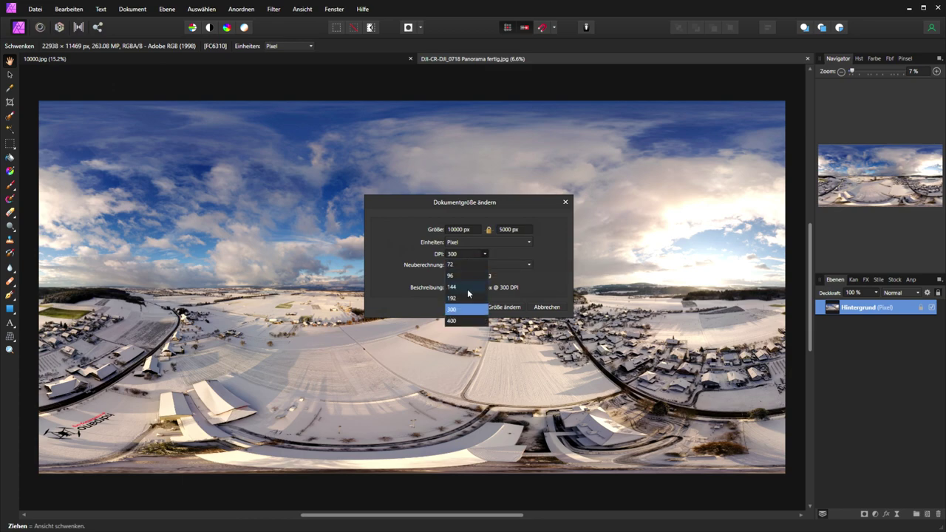
left_click(459, 265)
left_click(471, 230)
type("1")
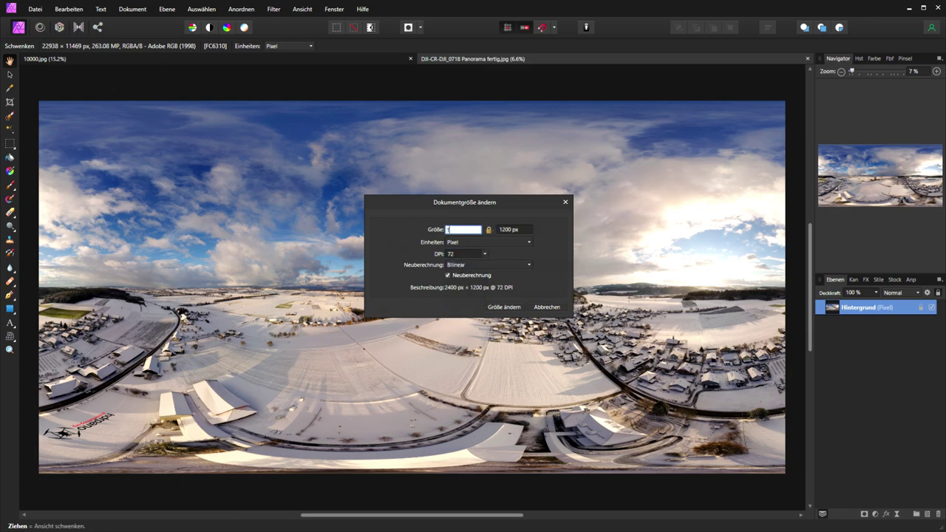
type("0000")
key("Return")
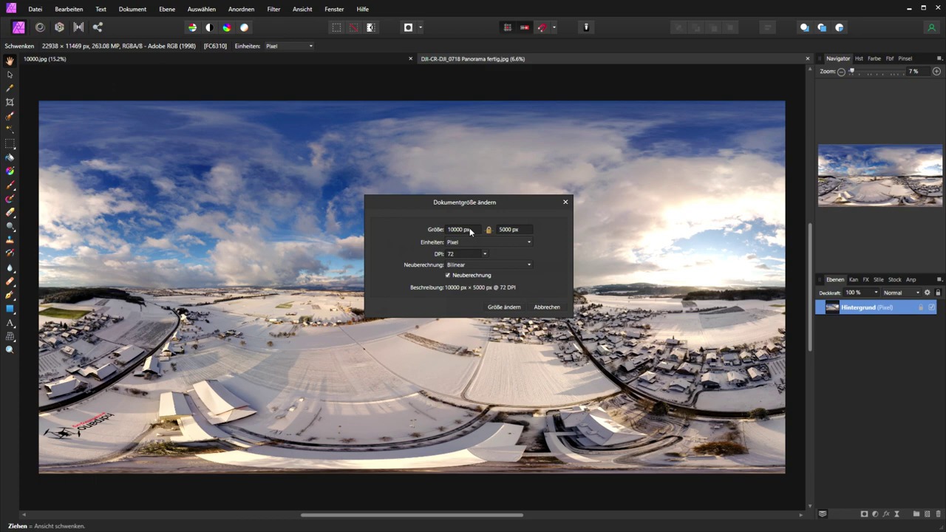
left_click(503, 305)
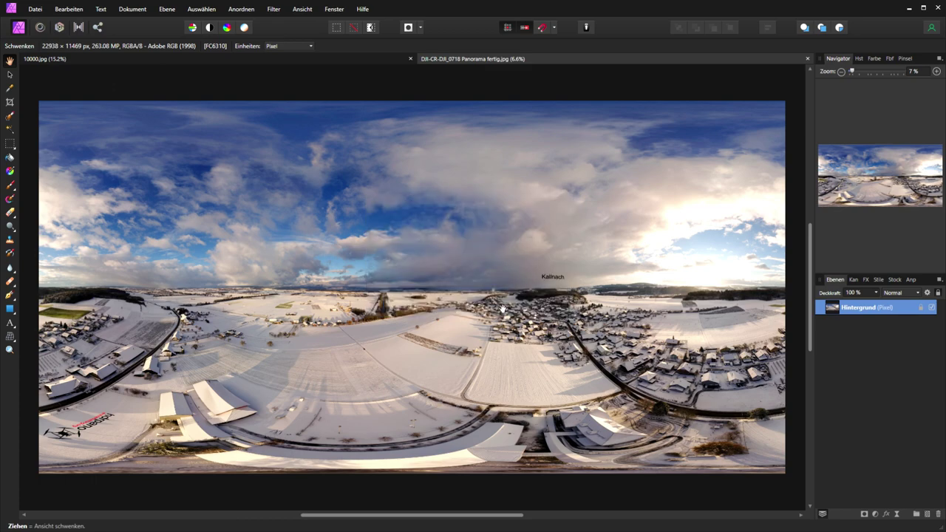
Step: Export a high-quality JPEG, overwriting 10000.jpg in the Demo folder
left_click(34, 9)
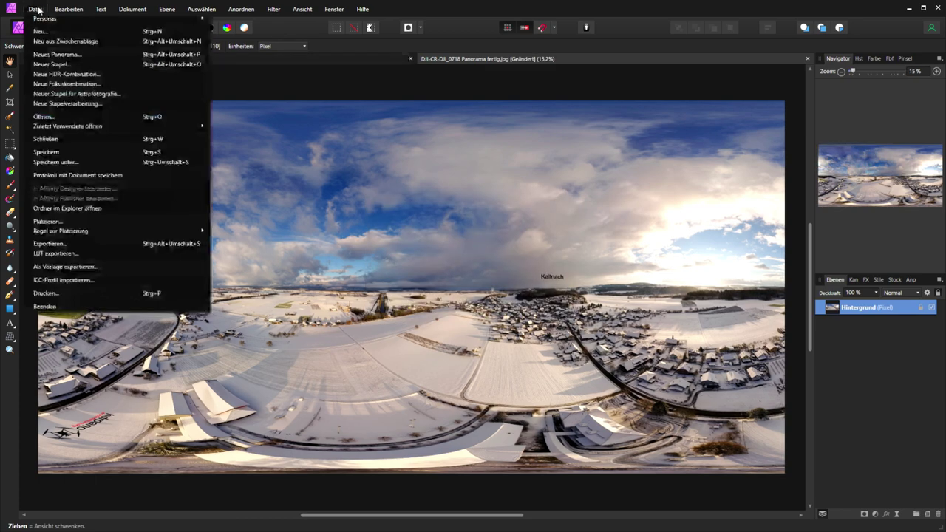
left_click(63, 244)
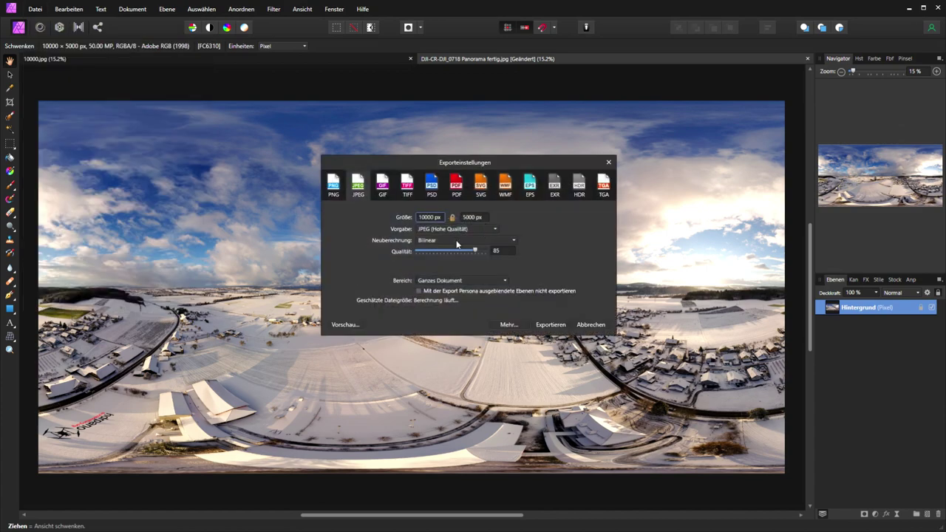
left_click(452, 232)
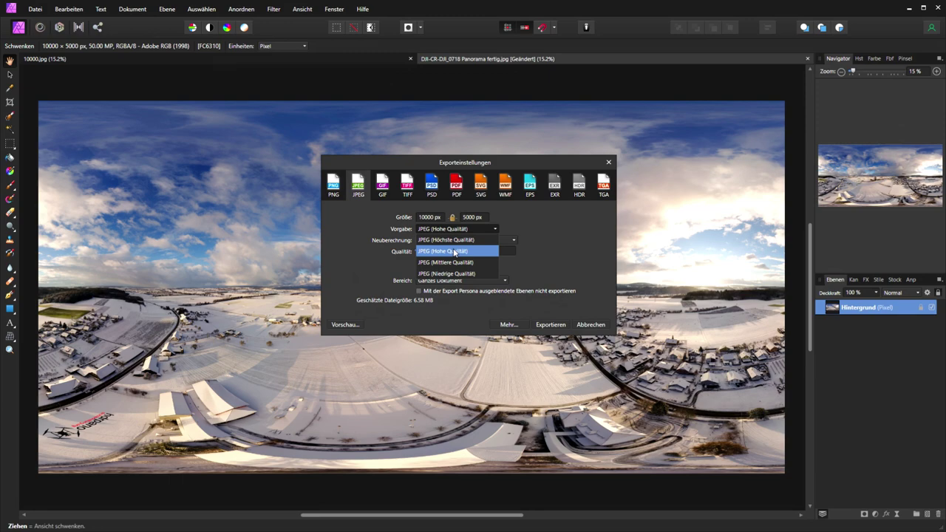
left_click(448, 252)
left_click(551, 325)
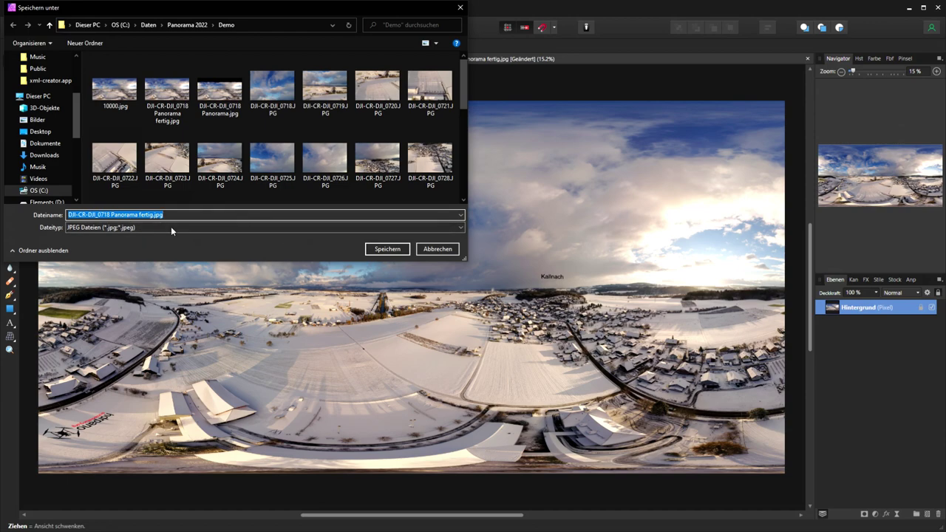
left_click(122, 93)
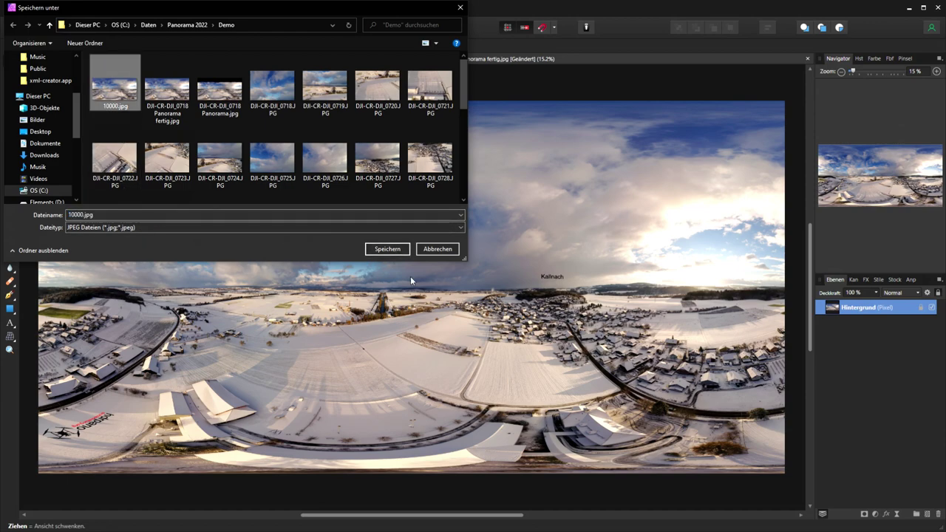
left_click(387, 248)
left_click(853, 374)
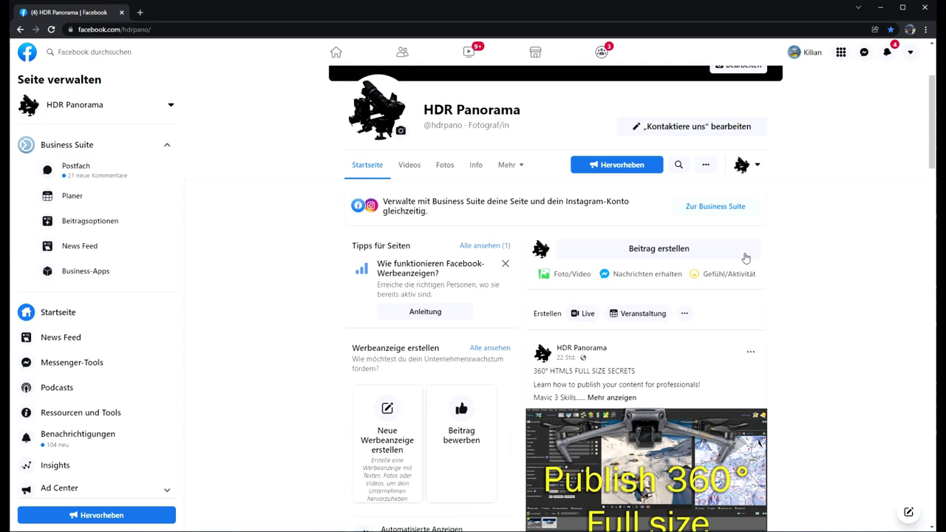
Step: Start a page post, attach the panorama JPEG, and save a 360° starting view facing the snowy fields
left_click(673, 253)
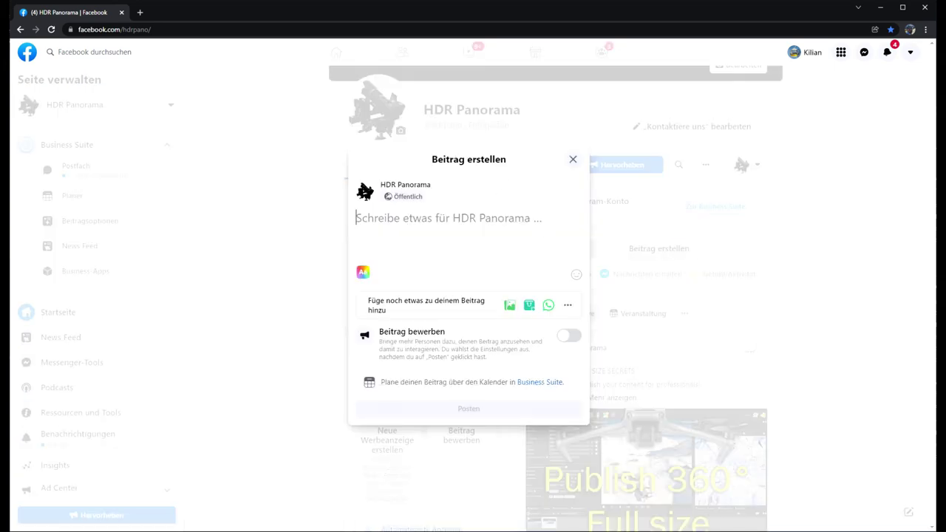
left_click_drag(783, 220, 439, 233)
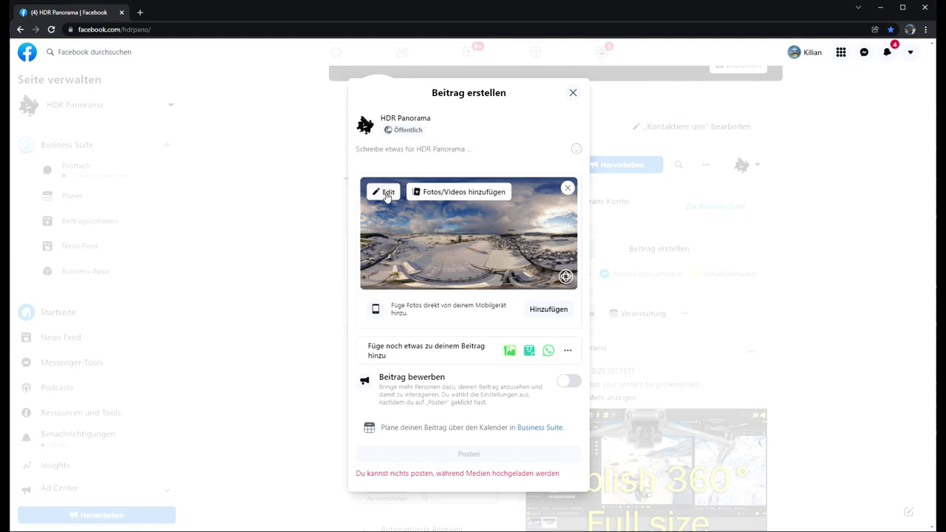
left_click(385, 194)
mouse_move(477, 337)
left_mouse_down()
mouse_move(522, 244)
mouse_move(536, 298)
mouse_move(518, 331)
mouse_move(446, 339)
mouse_move(535, 333)
mouse_move(507, 301)
mouse_move(448, 311)
left_mouse_up()
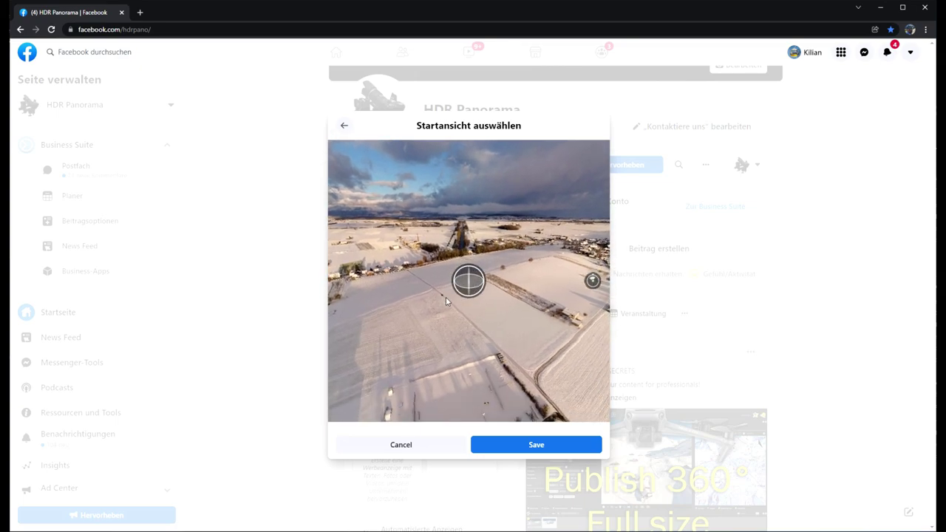
left_click_drag(448, 311, 445, 293)
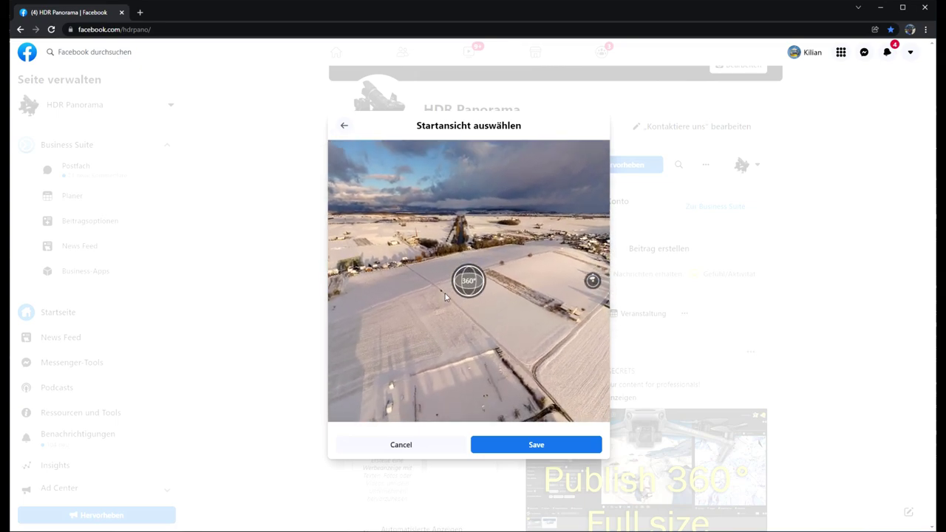
left_click(549, 444)
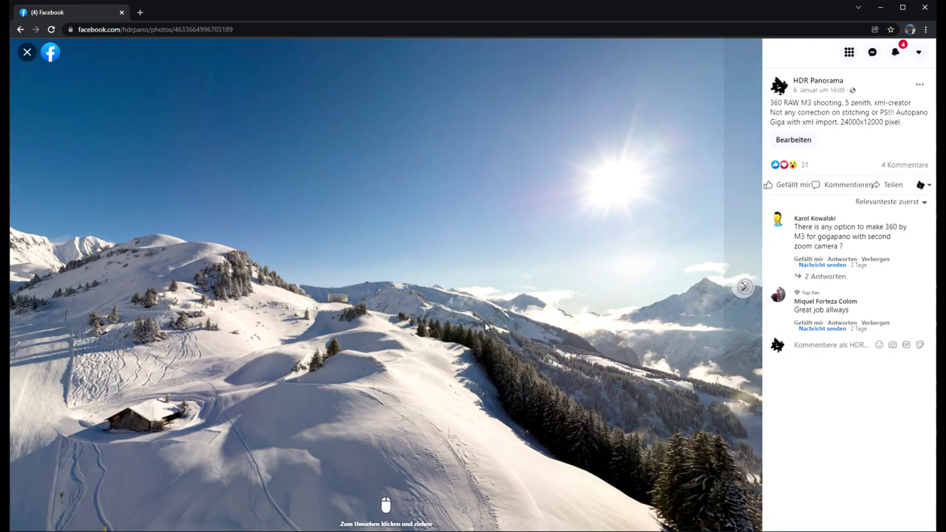
Step: Pan around the snowy alpine 360° photo toward the chalets, ski lift, slope and forested valley
mouse_move(204, 335)
left_mouse_down()
mouse_move(400, 323)
mouse_move(223, 294)
left_mouse_up()
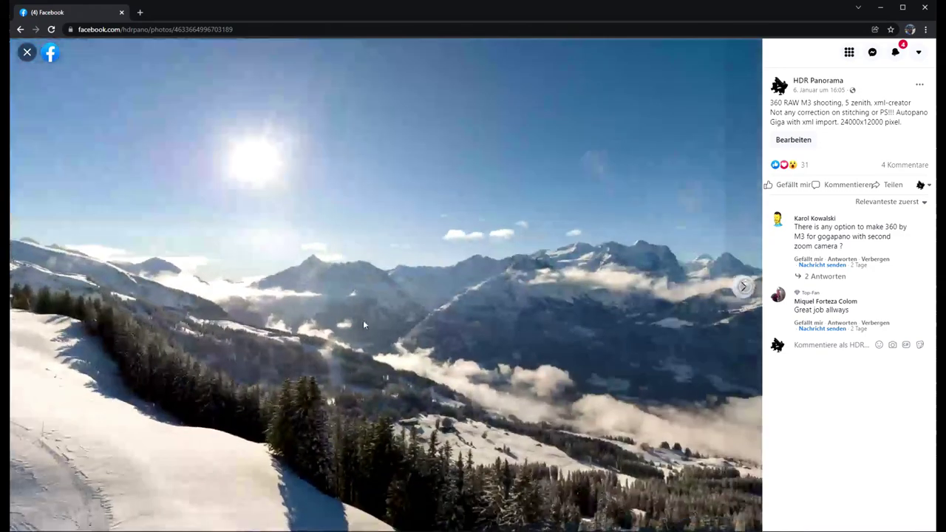
mouse_move(363, 319)
left_mouse_down()
mouse_move(190, 324)
mouse_move(413, 299)
mouse_move(267, 325)
mouse_move(420, 326)
left_mouse_up()
mouse_move(191, 357)
left_mouse_down()
mouse_move(470, 313)
mouse_move(361, 355)
mouse_move(450, 354)
mouse_move(266, 360)
mouse_move(512, 332)
mouse_move(555, 316)
mouse_move(399, 161)
mouse_move(506, 295)
mouse_move(392, 273)
mouse_move(238, 272)
left_mouse_up()
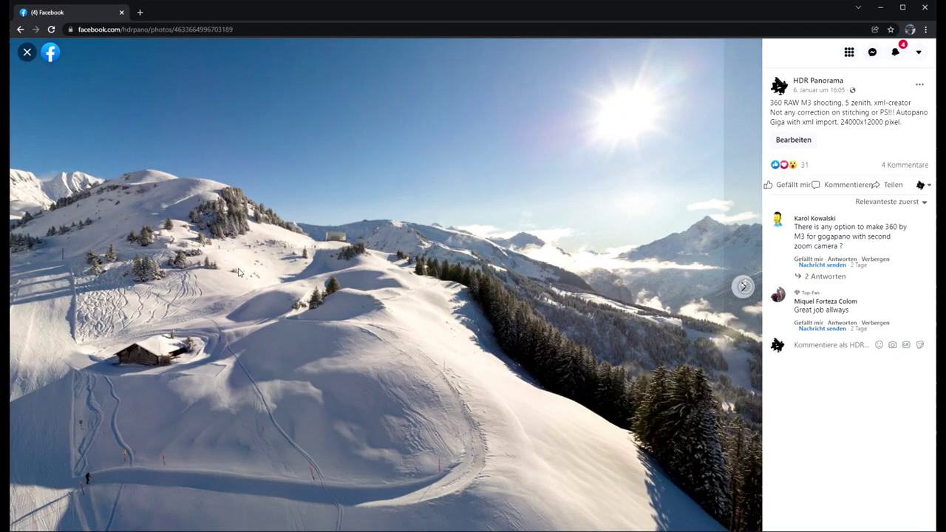
left_click_drag(362, 345, 310, 351)
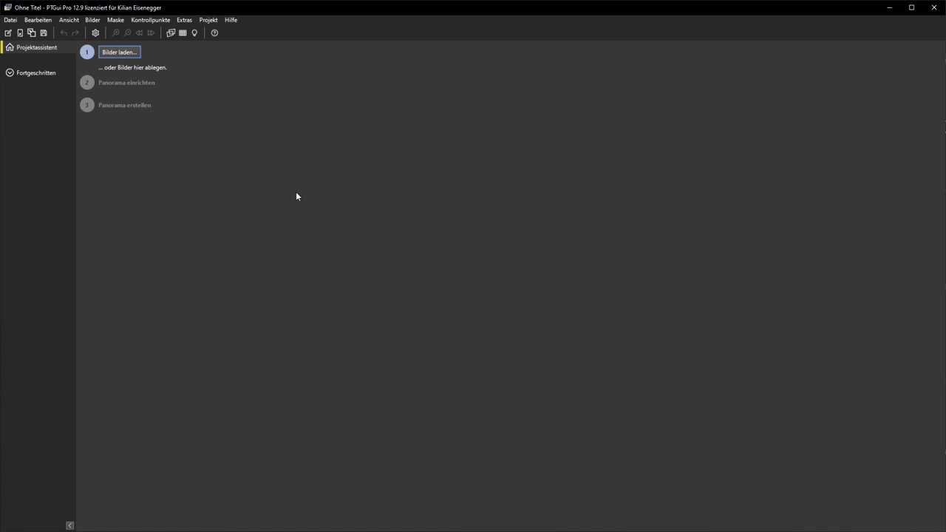
left_click(181, 21)
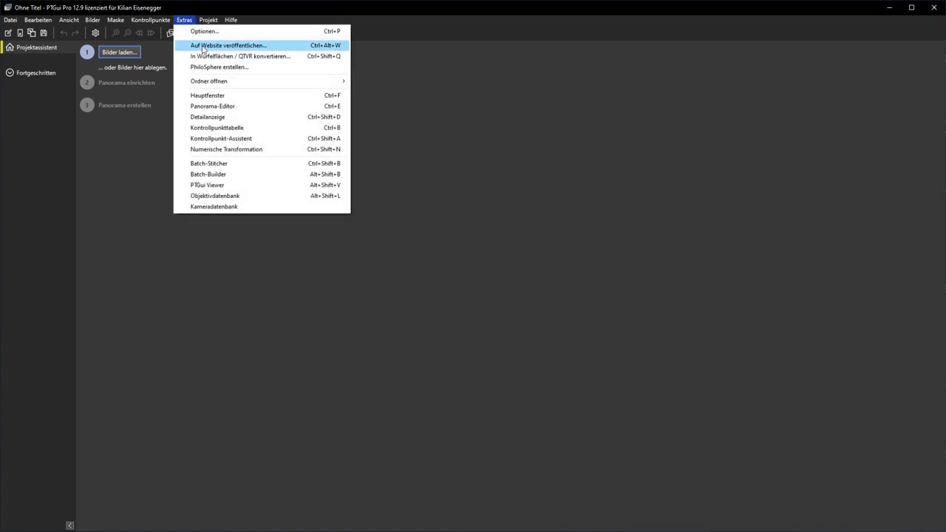
left_click(203, 47)
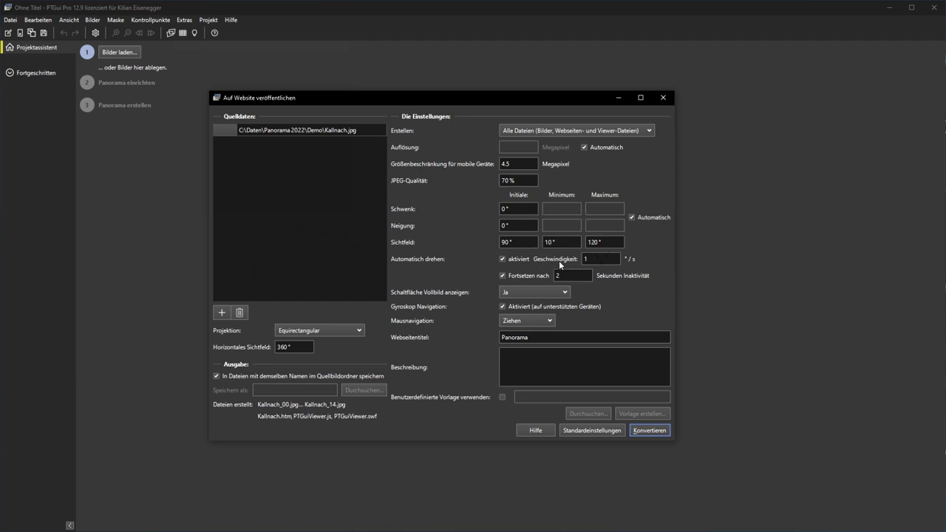
mouse_move(592, 258)
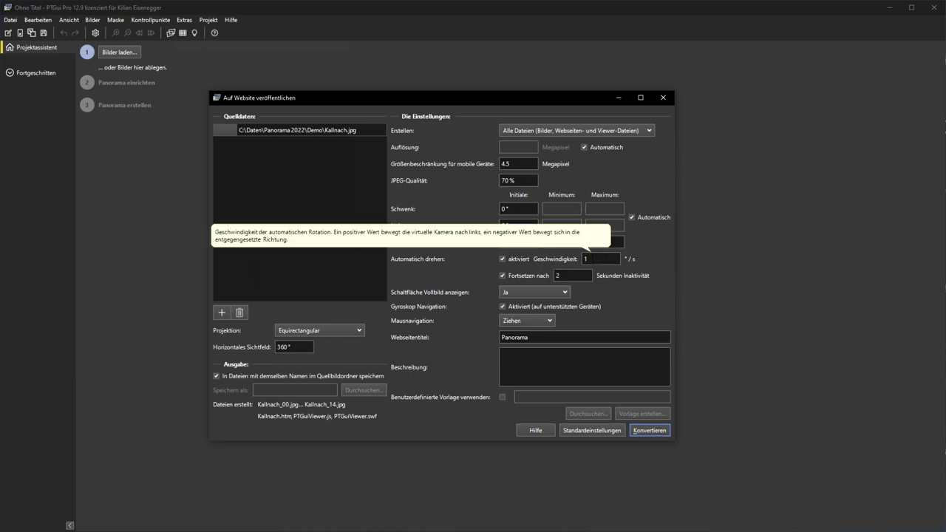
mouse_move(565, 275)
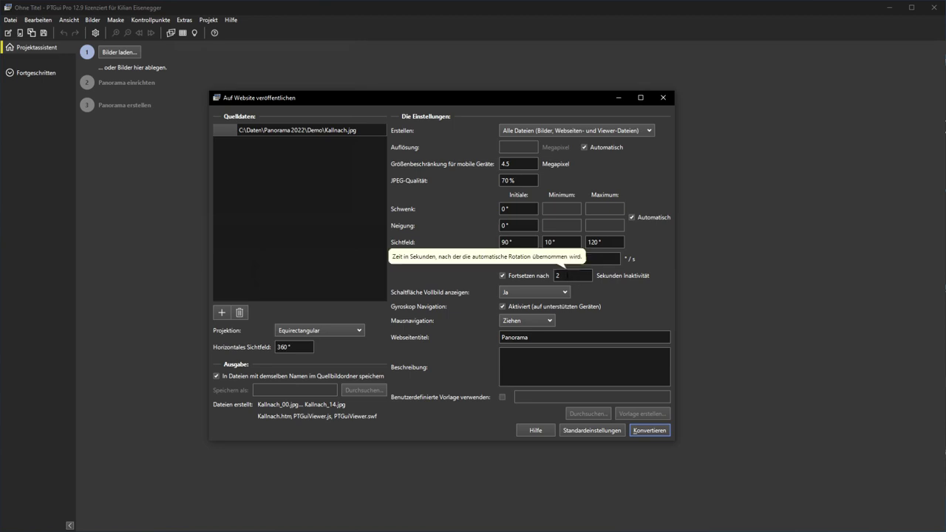
double_click(561, 338)
Step: Retitle the web page 'Panorama Kallnach' and convert Kallnach.jpg into HTML viewer files
key("Escape")
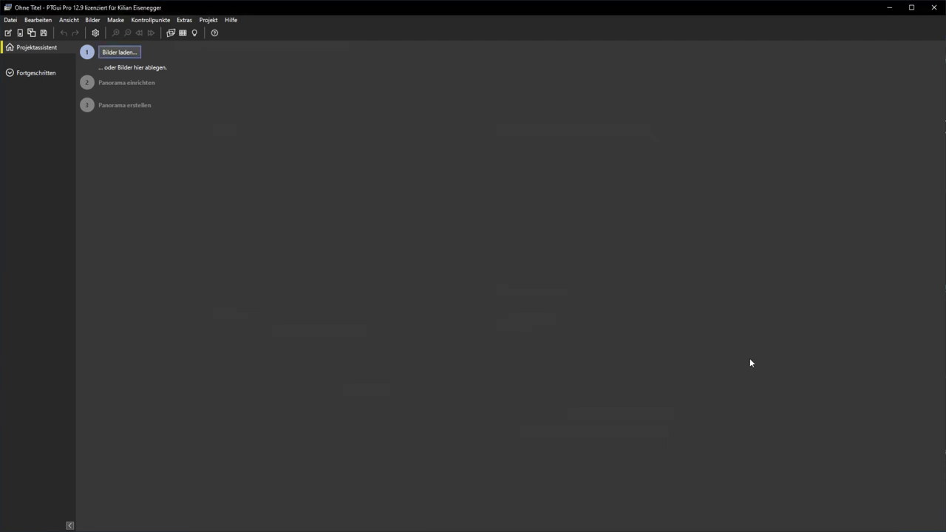
left_click(185, 21)
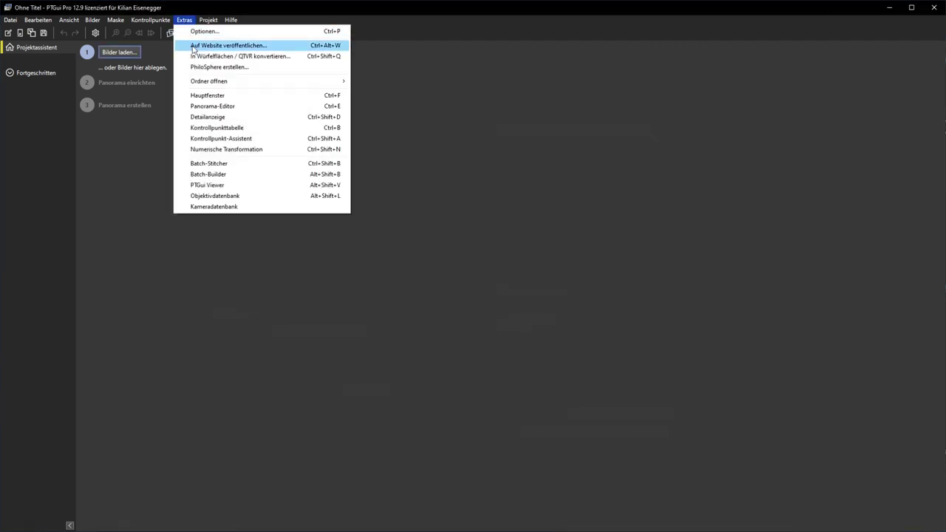
left_click(194, 45)
key("End")
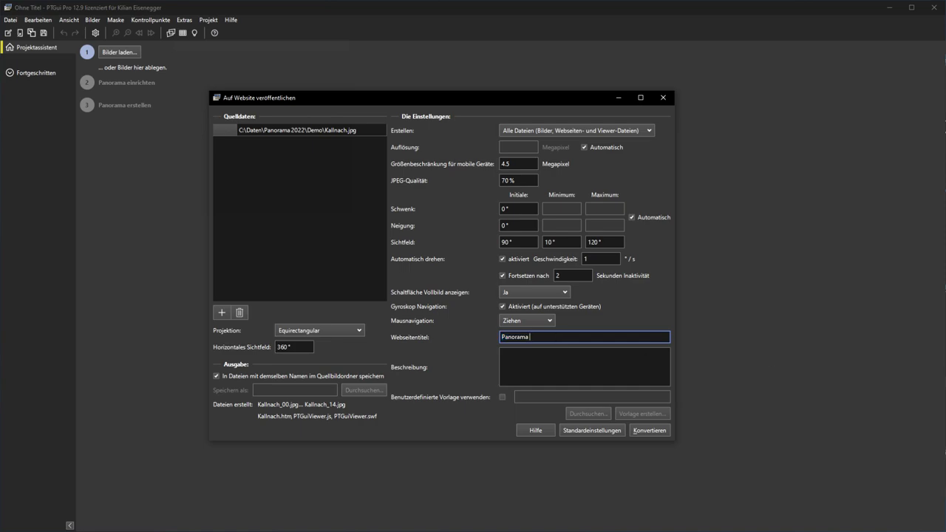
type("Kallnac")
type("h")
left_click(544, 367)
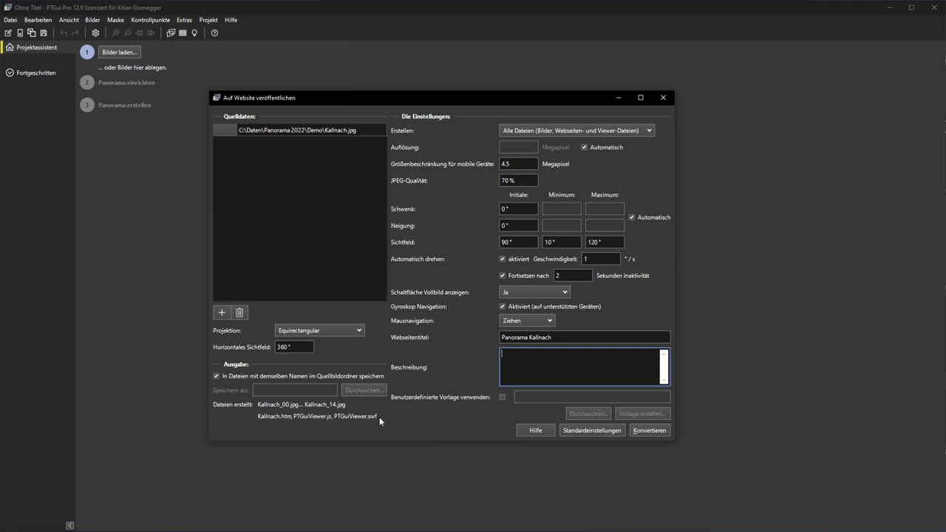
left_click(648, 431)
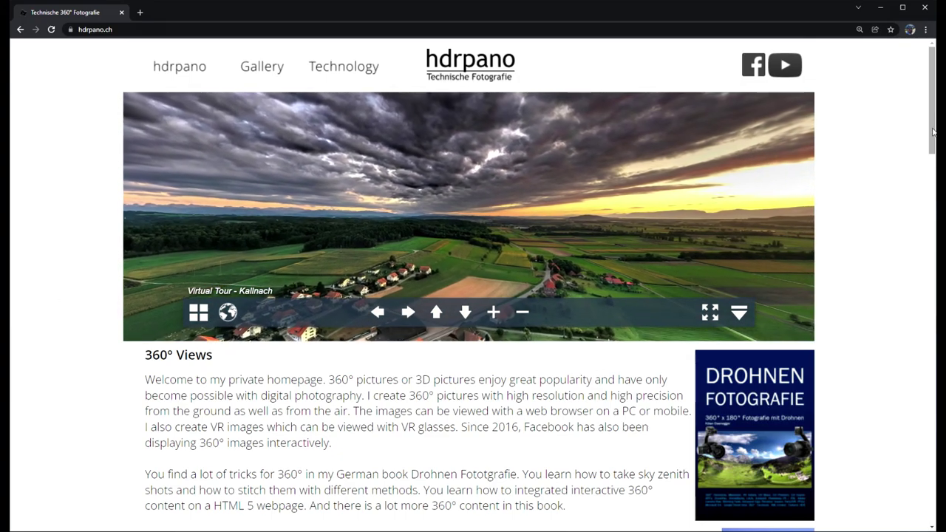
mouse_move(933, 131)
left_mouse_down()
mouse_move(932, 278)
mouse_move(919, 225)
left_mouse_up()
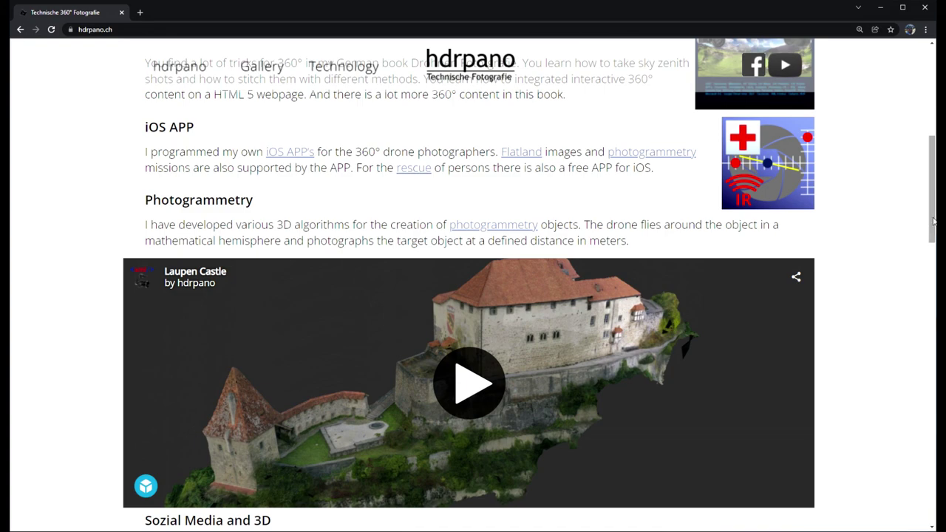
mouse_move(932, 221)
left_mouse_down()
mouse_move(933, 254)
mouse_move(933, 128)
left_mouse_up()
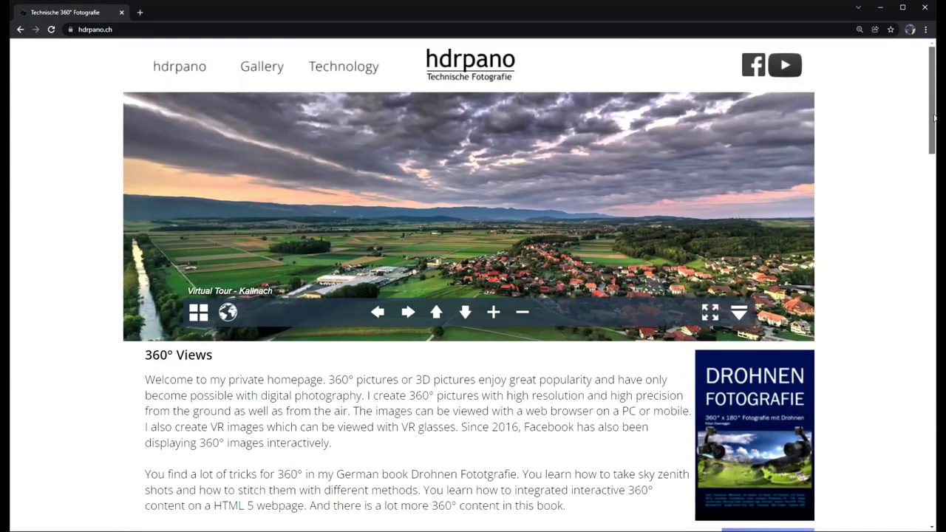